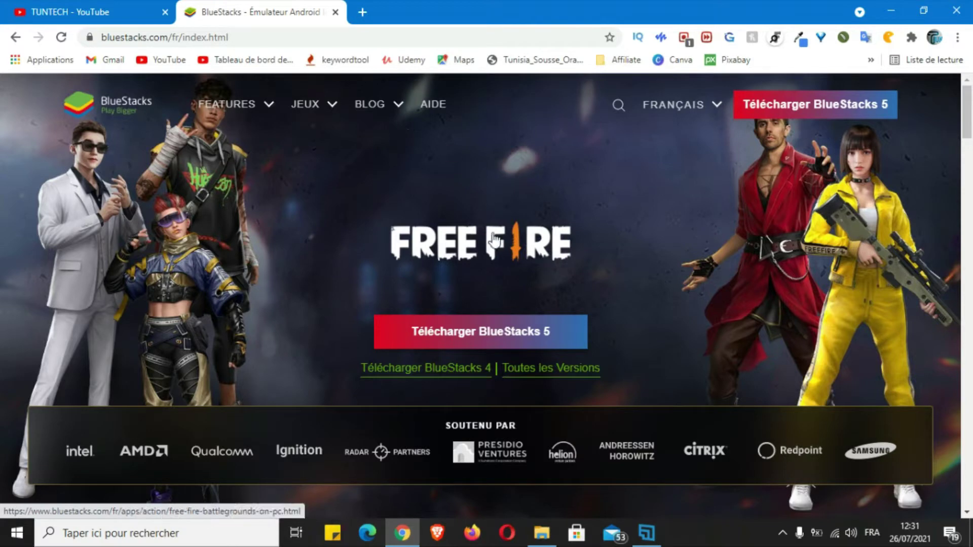
Step: Download the BlueStacks 5 installer and run it to install the emulator with the default settings
click(483, 337)
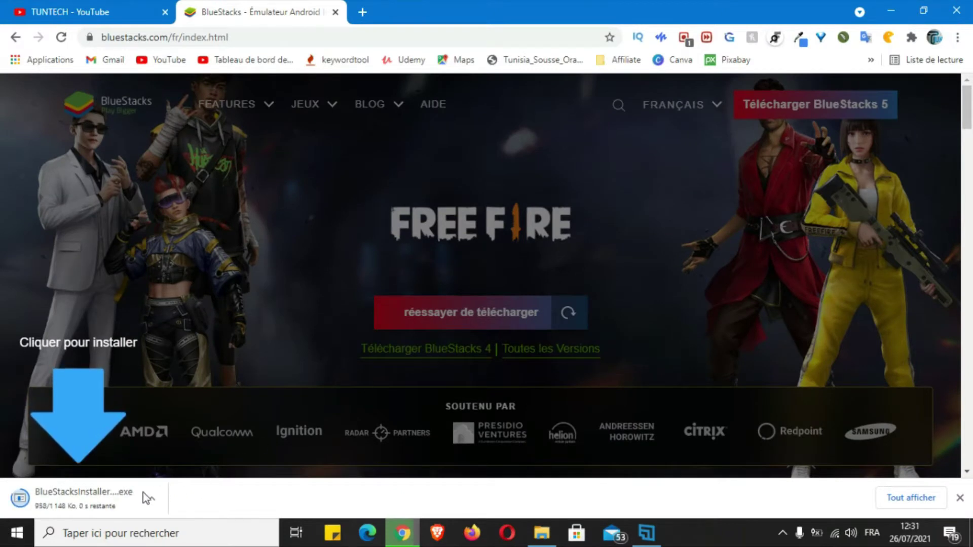
click(66, 512)
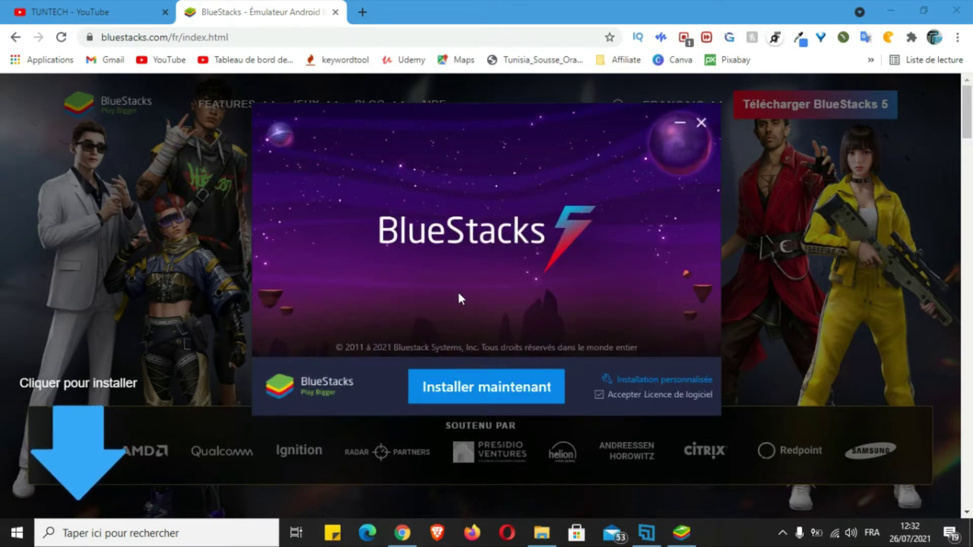
click(478, 393)
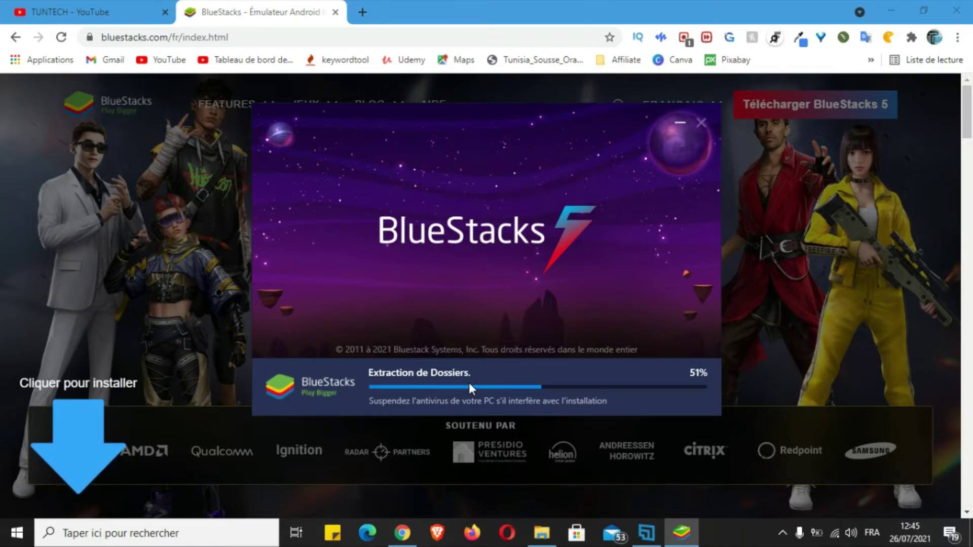
click(680, 124)
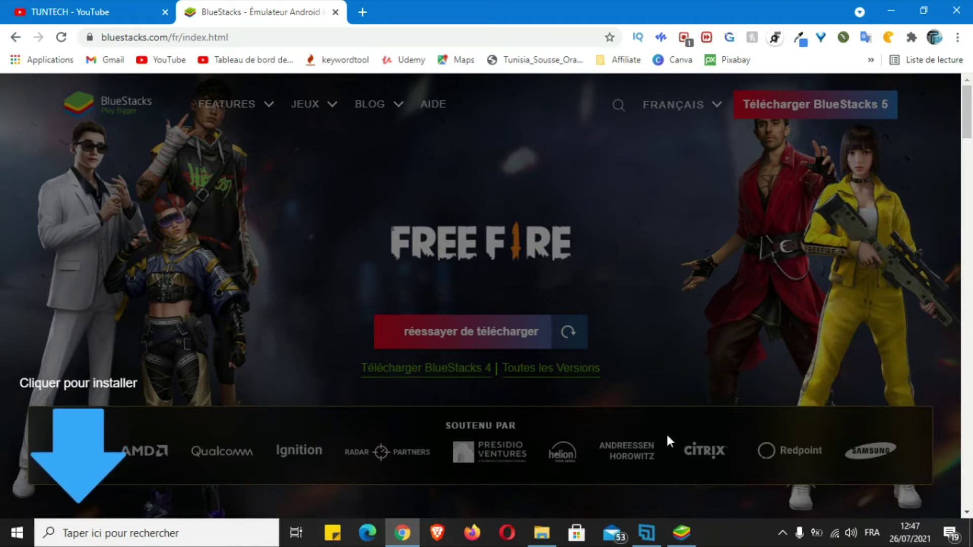
click(683, 536)
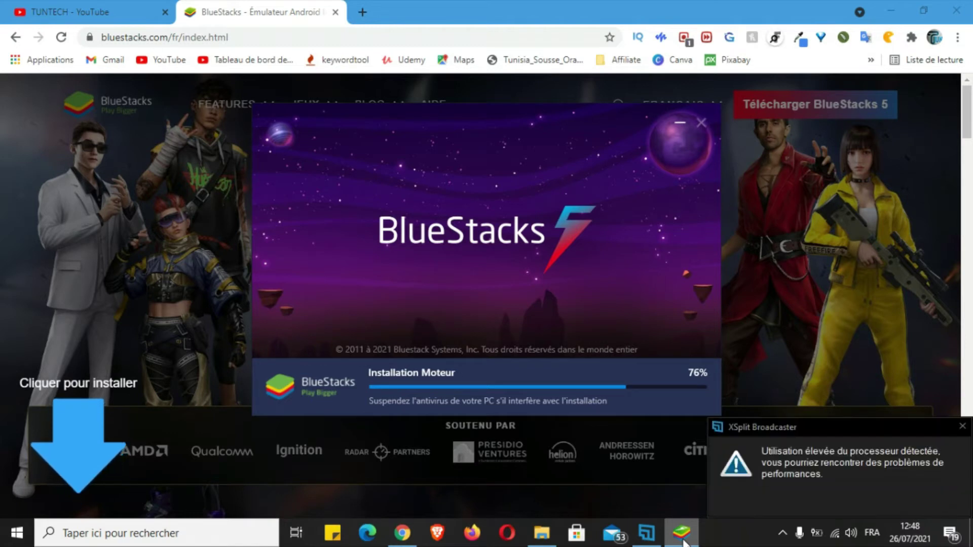
click(961, 427)
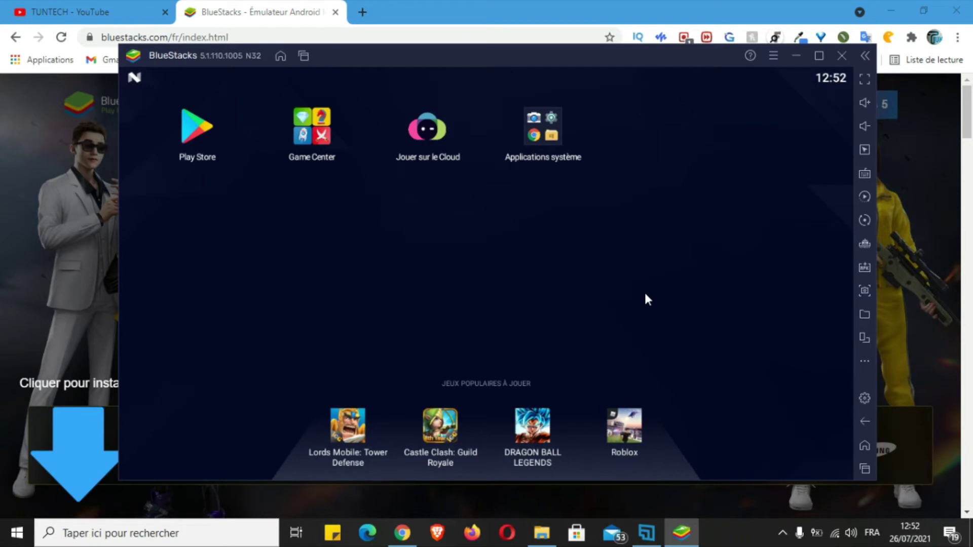
Step: Open Chrome from the emulator's system applications folder and maximize the BlueStacks window
click(542, 126)
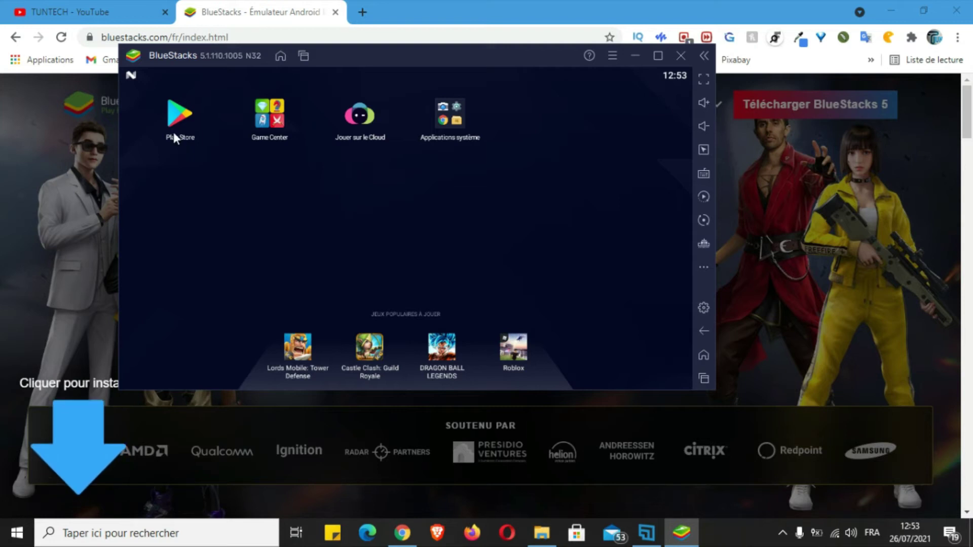
click(451, 122)
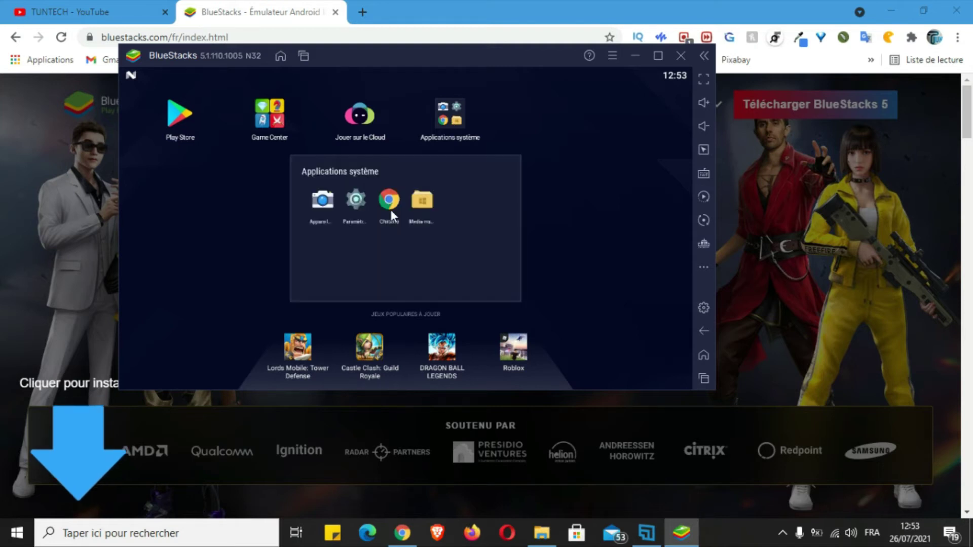
click(388, 203)
click(657, 57)
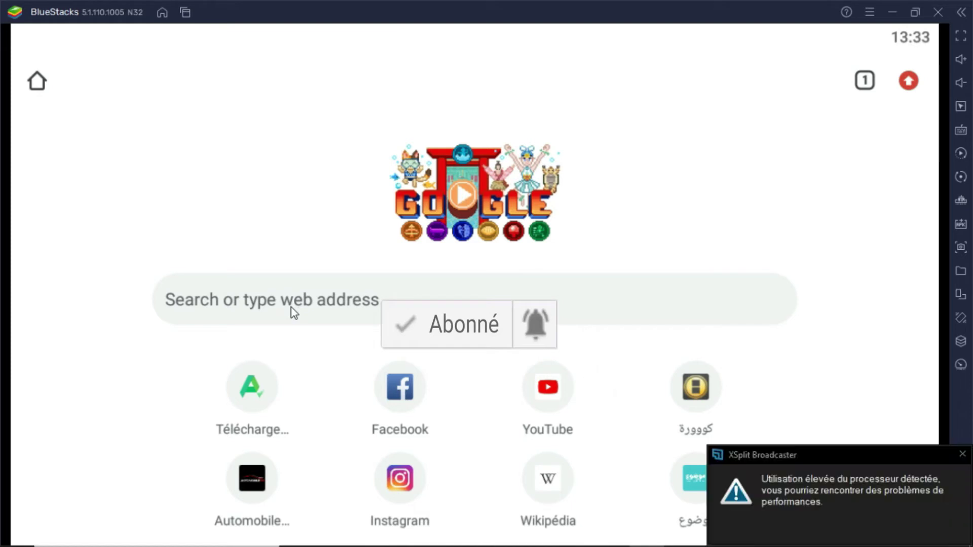
click(963, 455)
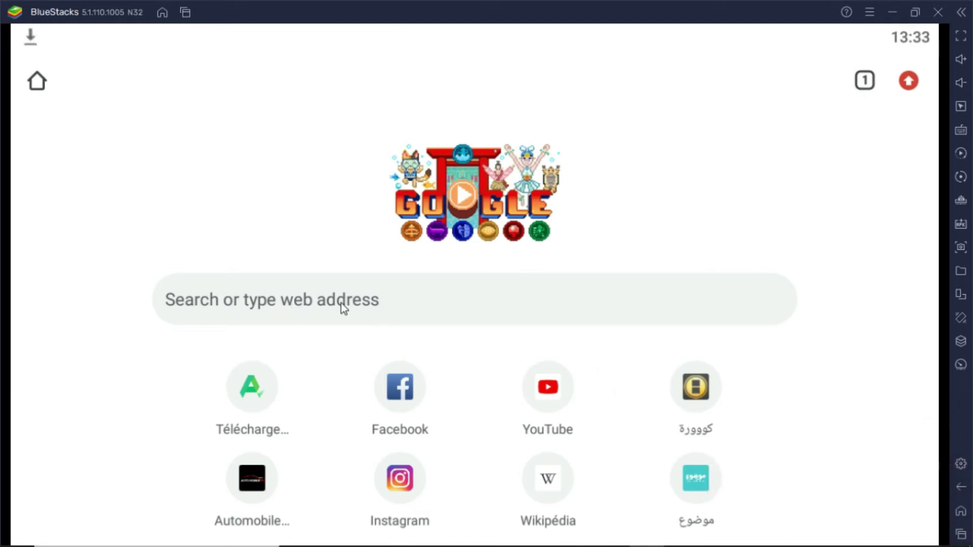
Step: Search the web for "youtube apk" and open the frandroid.com result for downloading YouTube
click(279, 310)
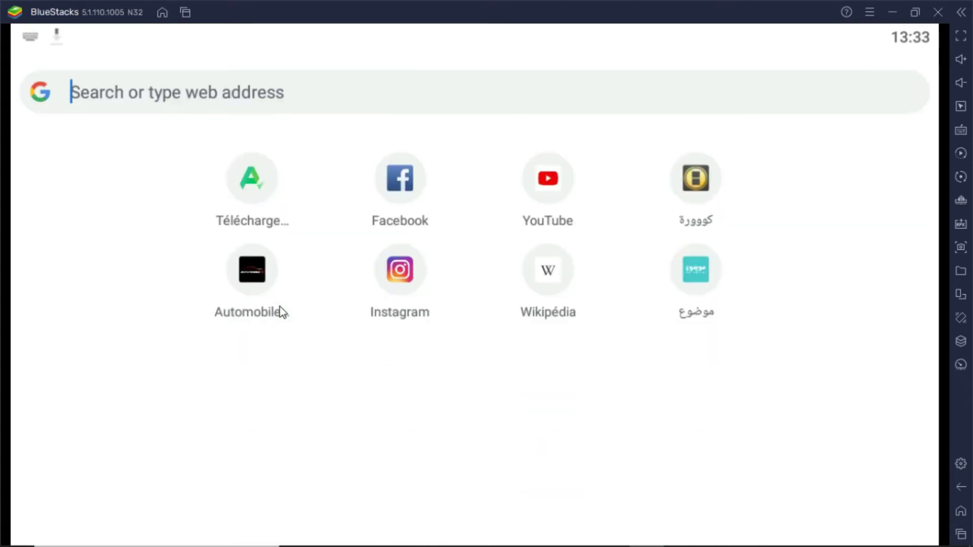
click(145, 148)
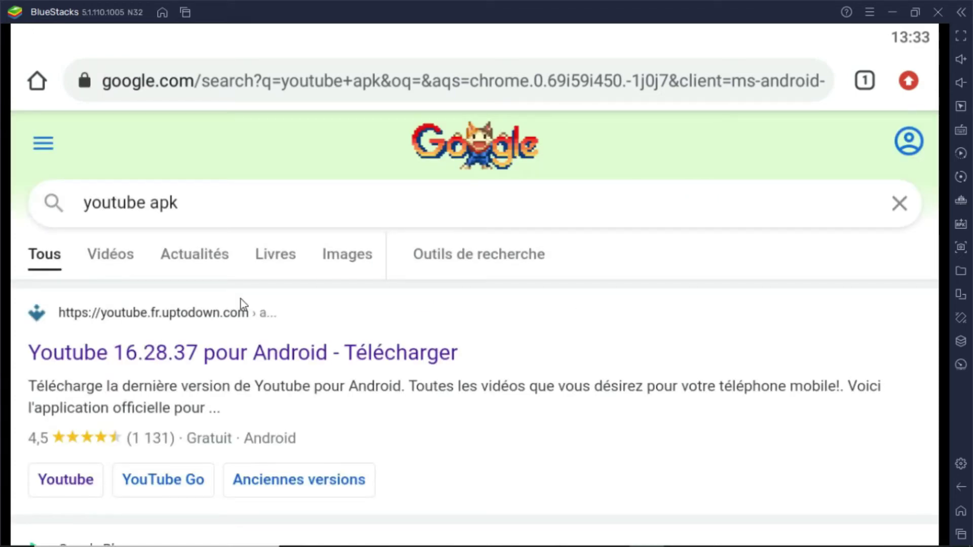
scroll(241, 299, down, 5)
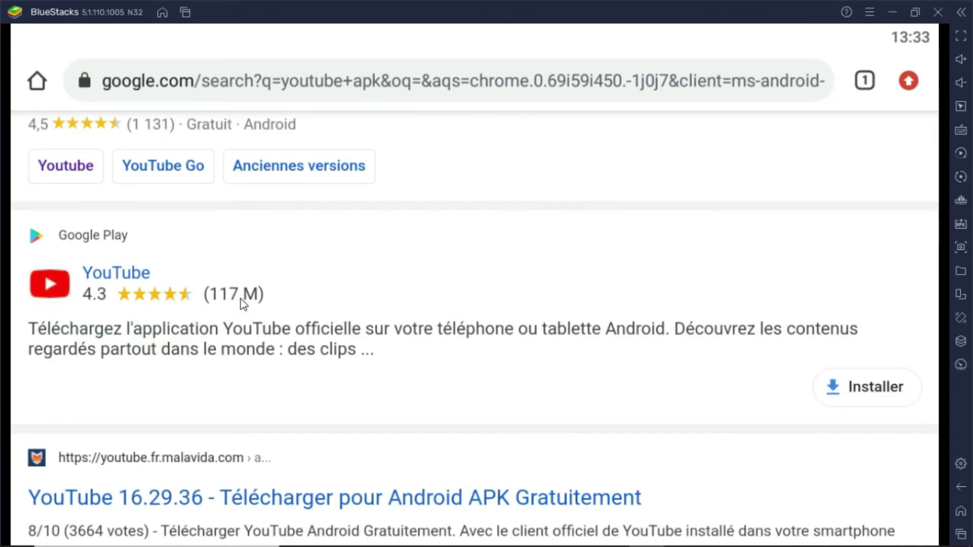
scroll(241, 300, down, 6)
scroll(241, 299, down, 12)
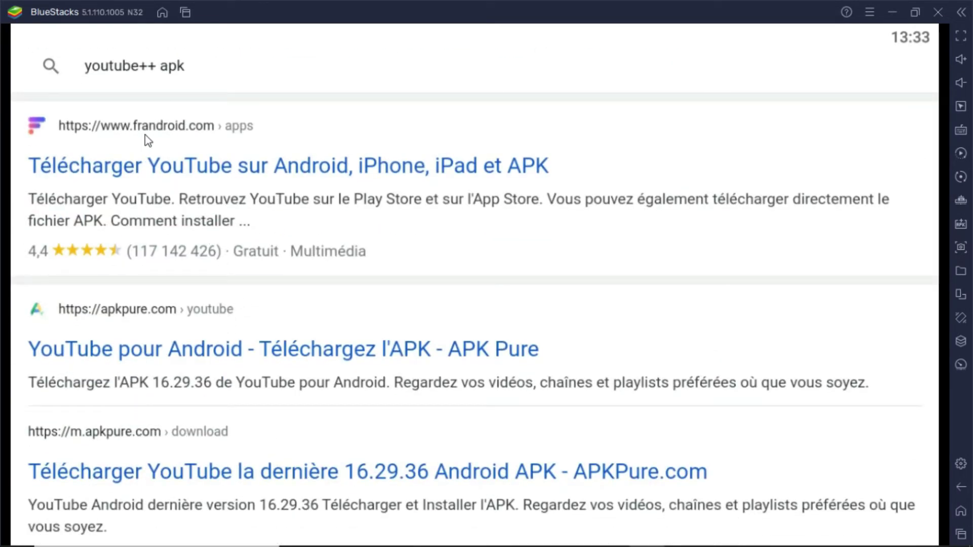
click(184, 168)
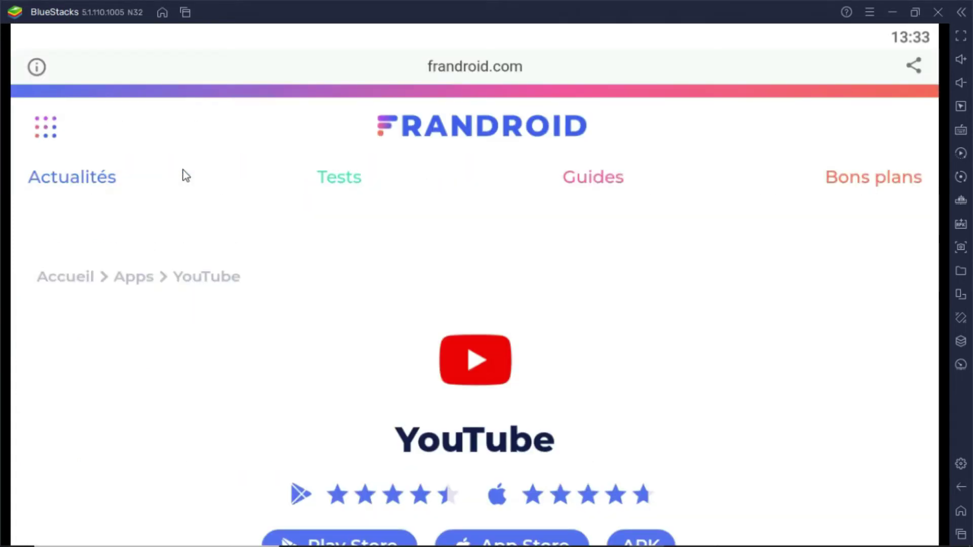
Step: Follow the page's APK link, generate a download link for com.google.android.youtube, and download the file
scroll(186, 175, down, 4)
scroll(184, 174, down, 3)
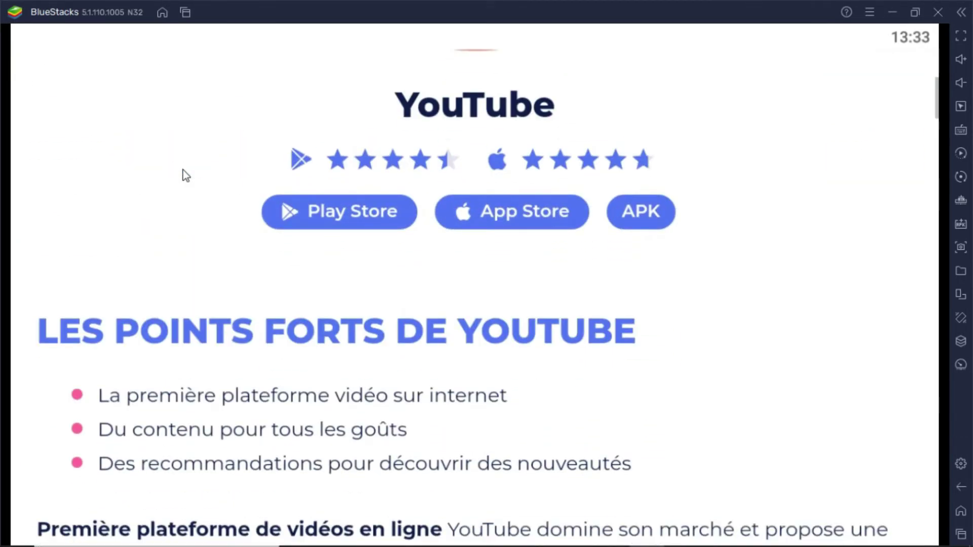
click(644, 214)
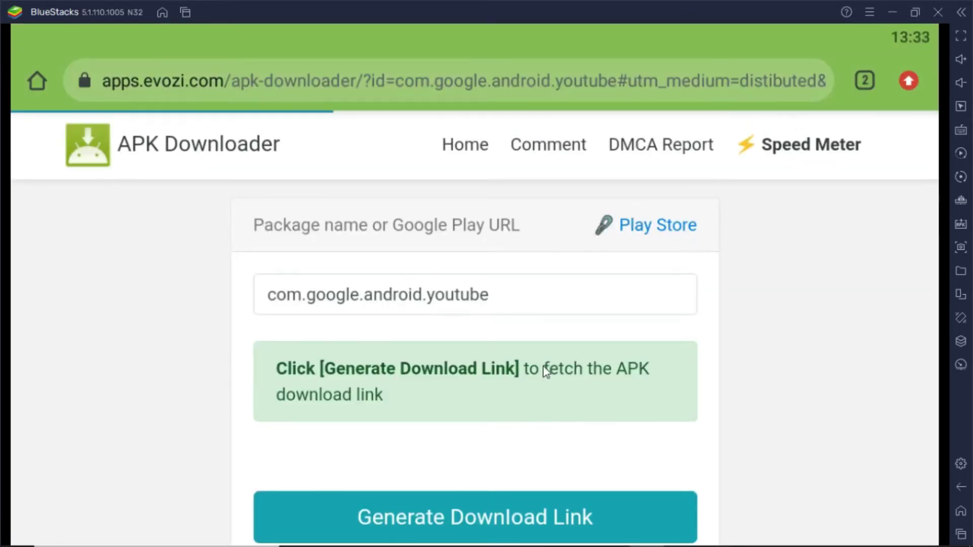
scroll(543, 369, down, 5)
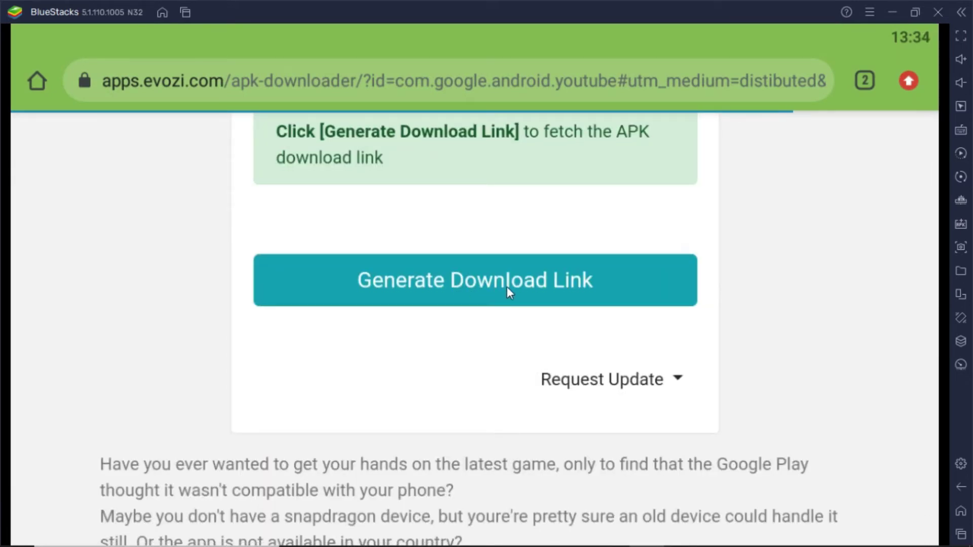
click(507, 287)
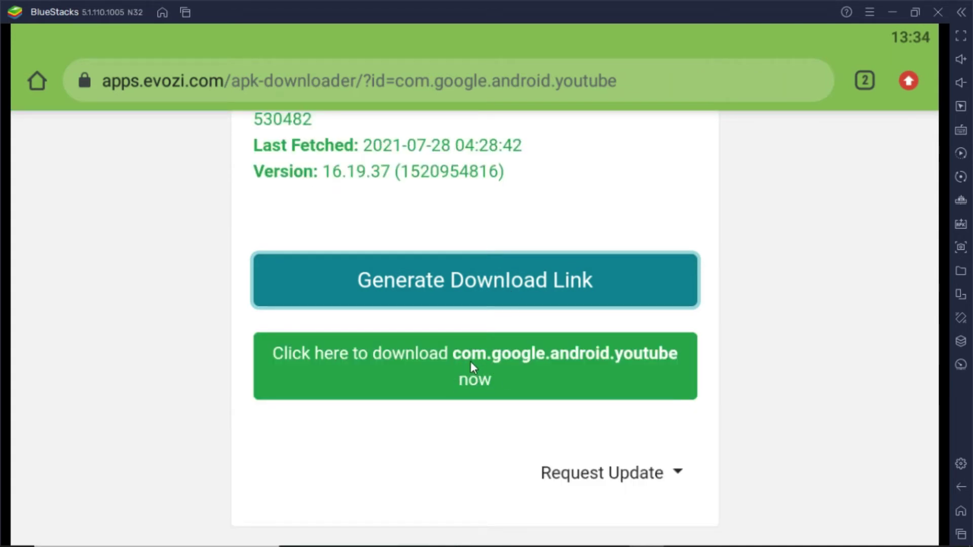
click(471, 361)
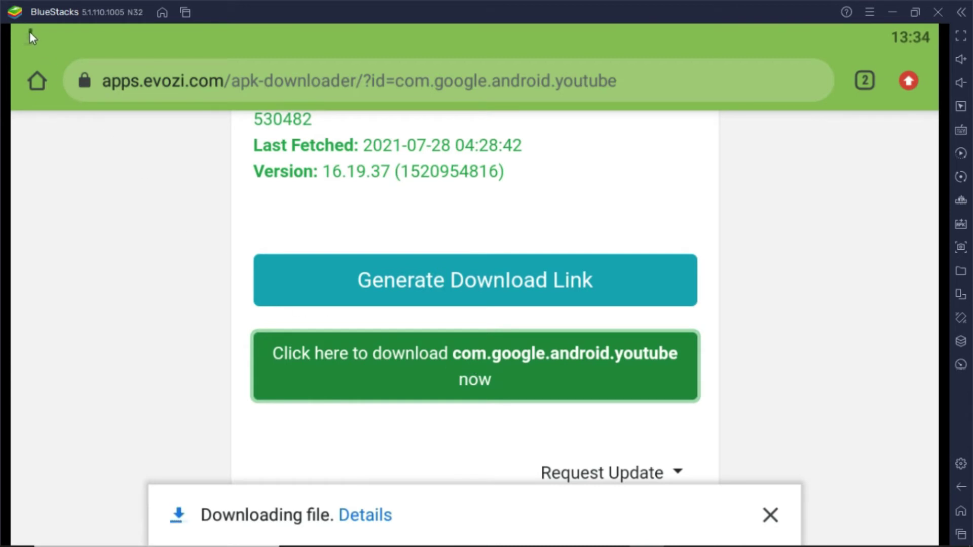
Step: Open the downloaded YouTube APK by way of its download notification and install the app without launching it
drag(30, 32, 37, 238)
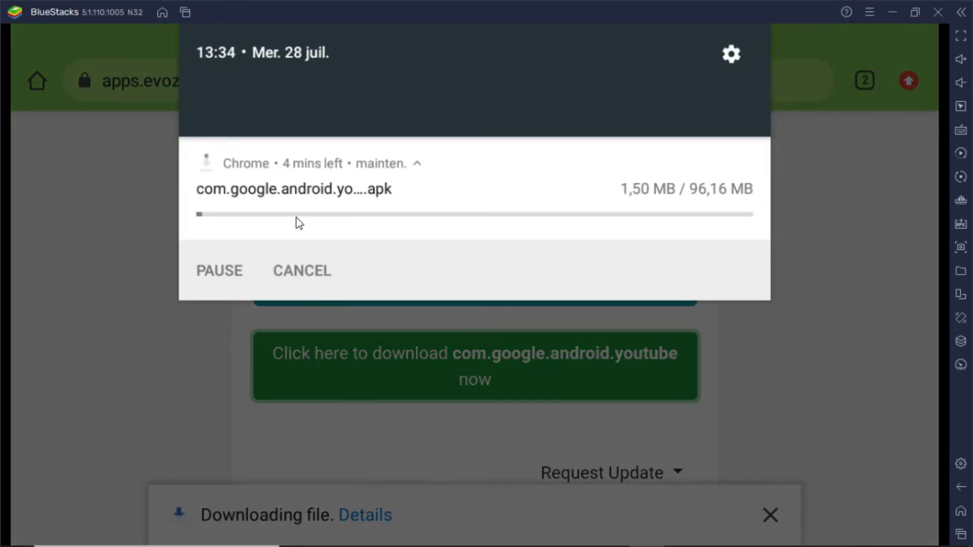
click(354, 212)
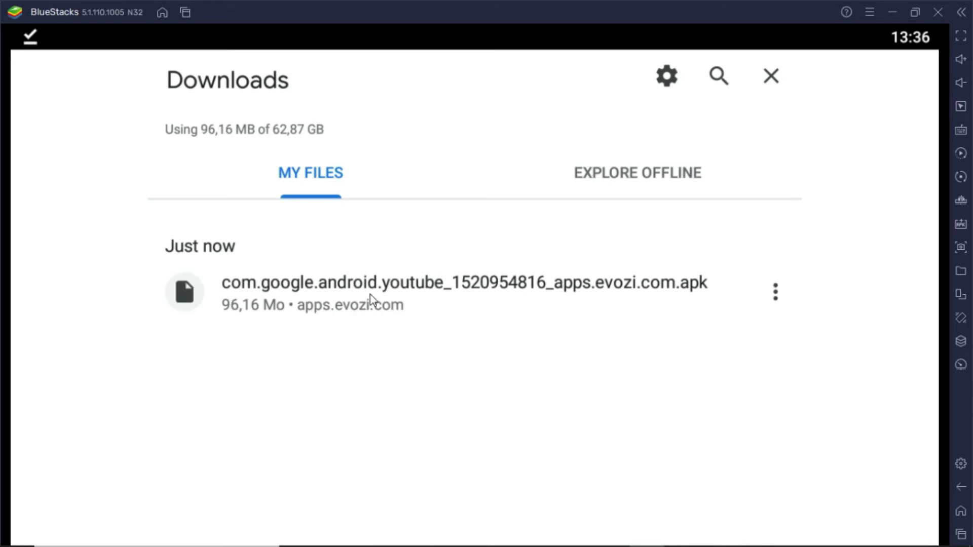
click(410, 302)
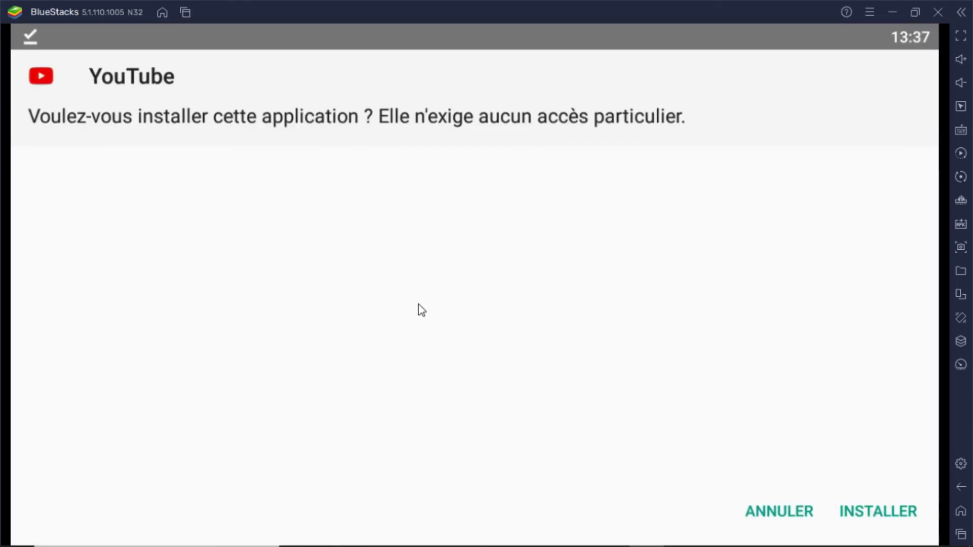
click(882, 513)
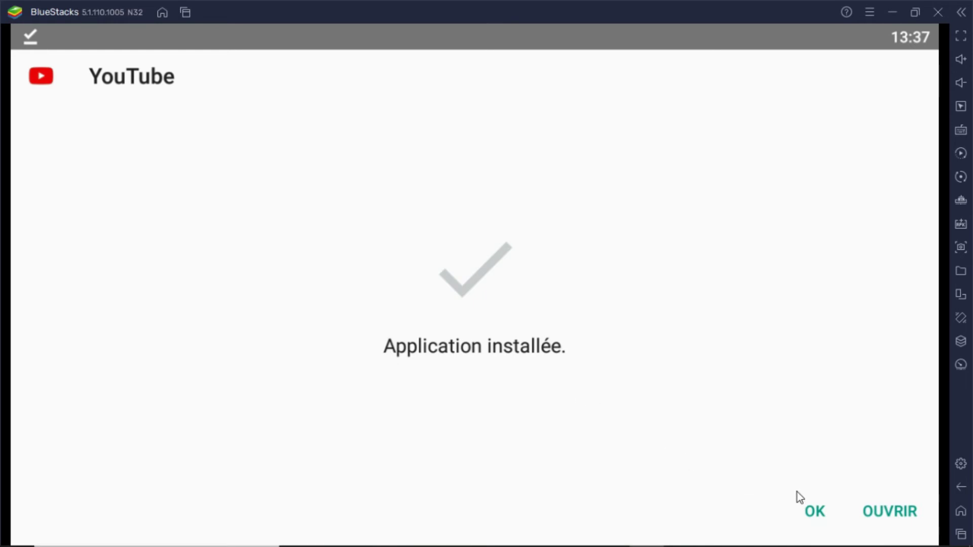
click(811, 511)
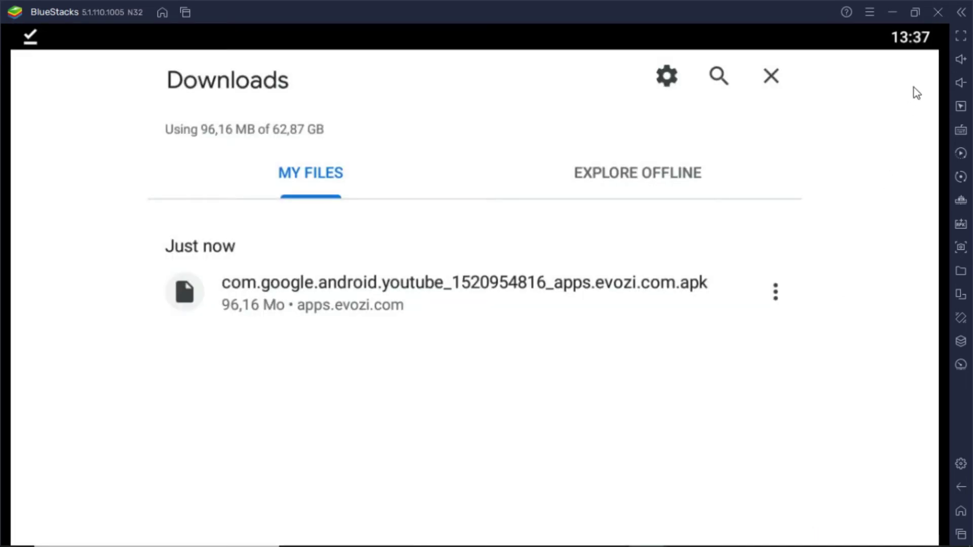
Step: Launch YouTube from the emulator's home screen and clear the completed download notification
click(963, 513)
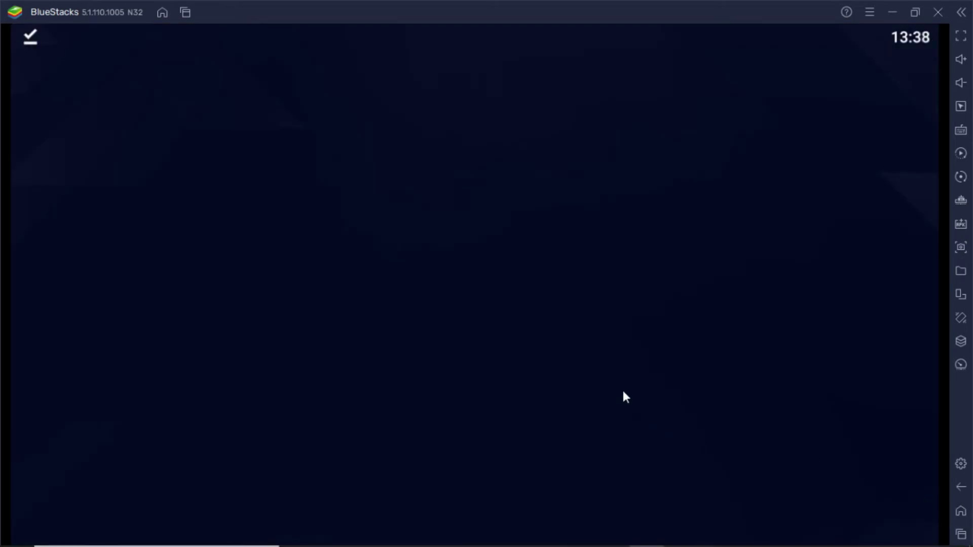
click(962, 513)
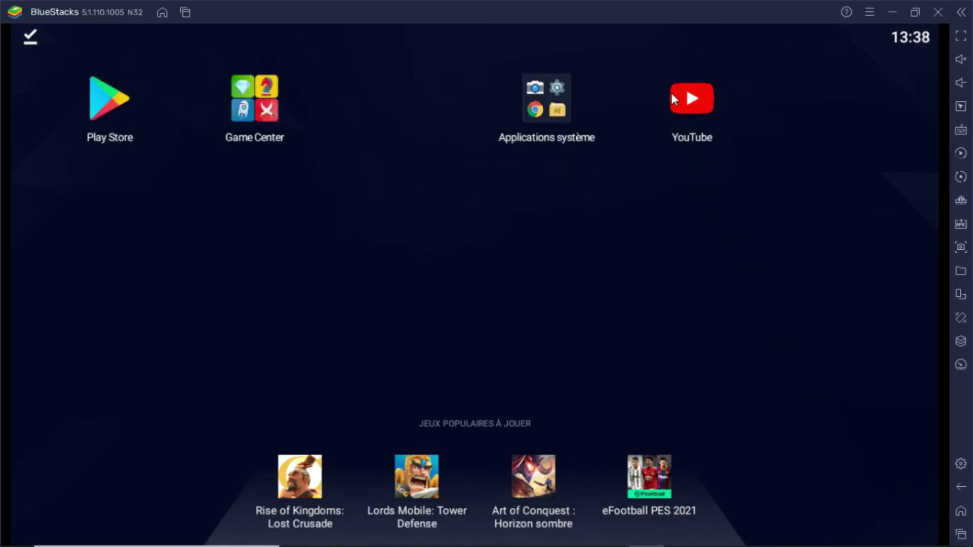
click(696, 115)
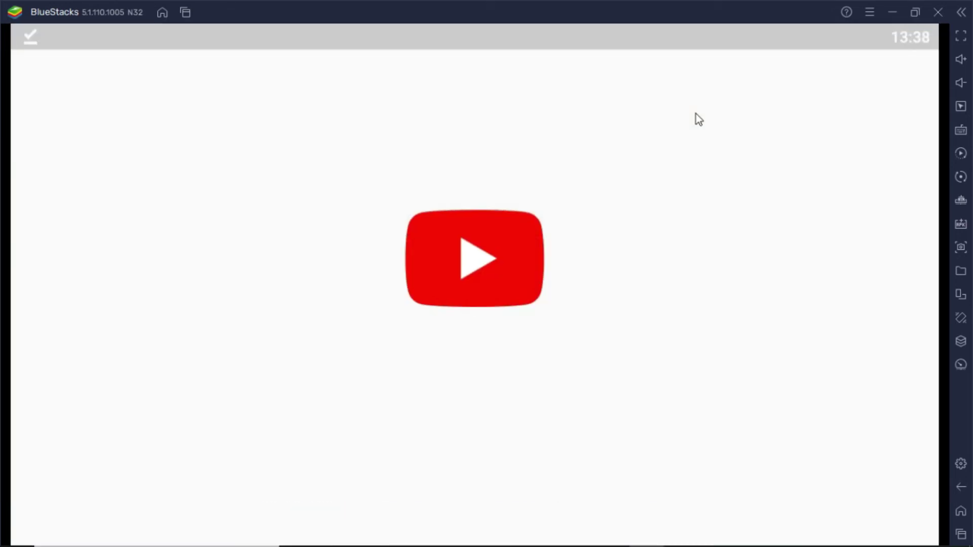
drag(35, 38, 56, 238)
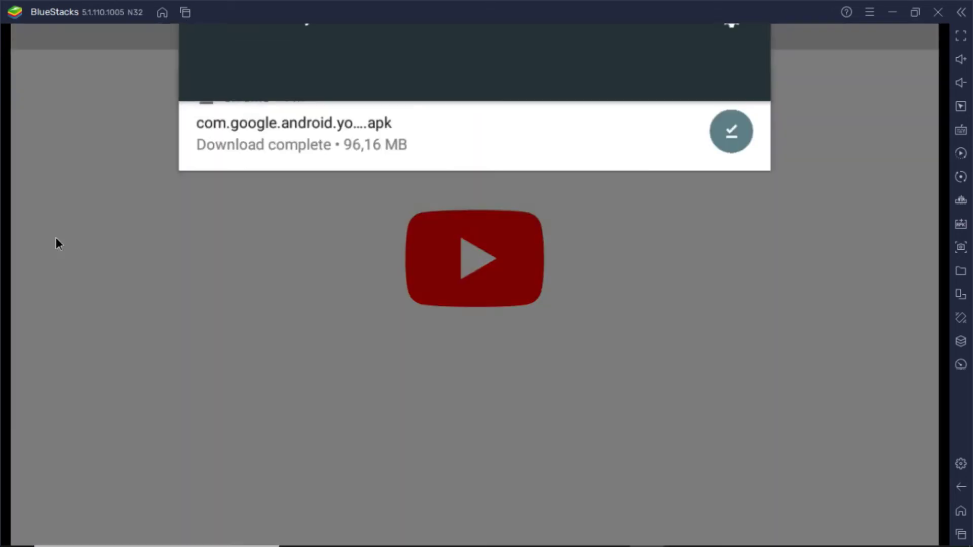
click(673, 263)
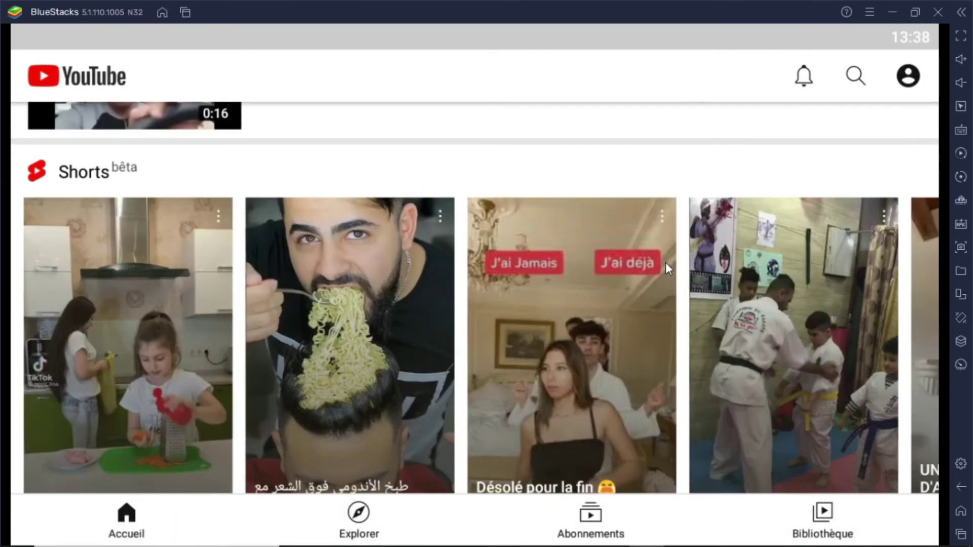
Step: Search YouTube for "tuntech" and open the TUNTECH channel page
scroll(709, 276, up, 2)
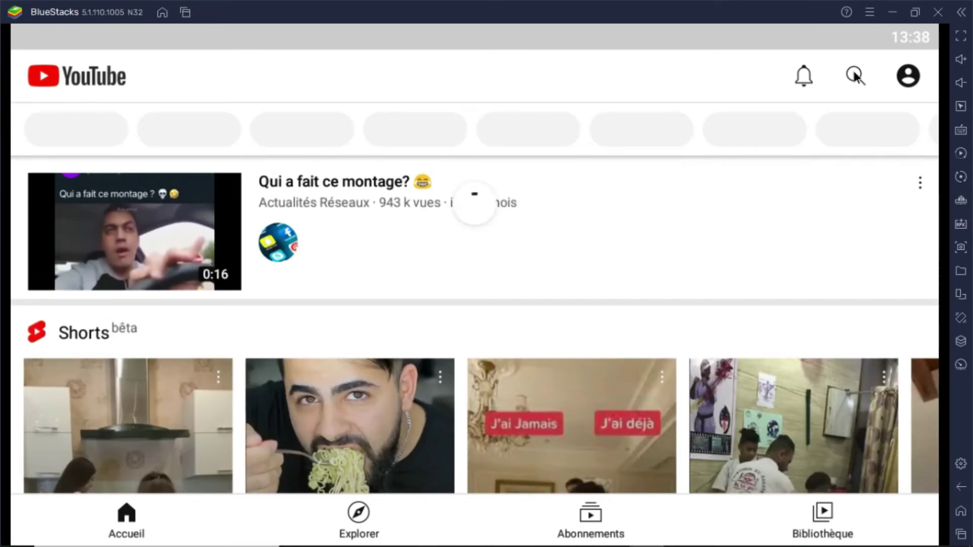
click(855, 76)
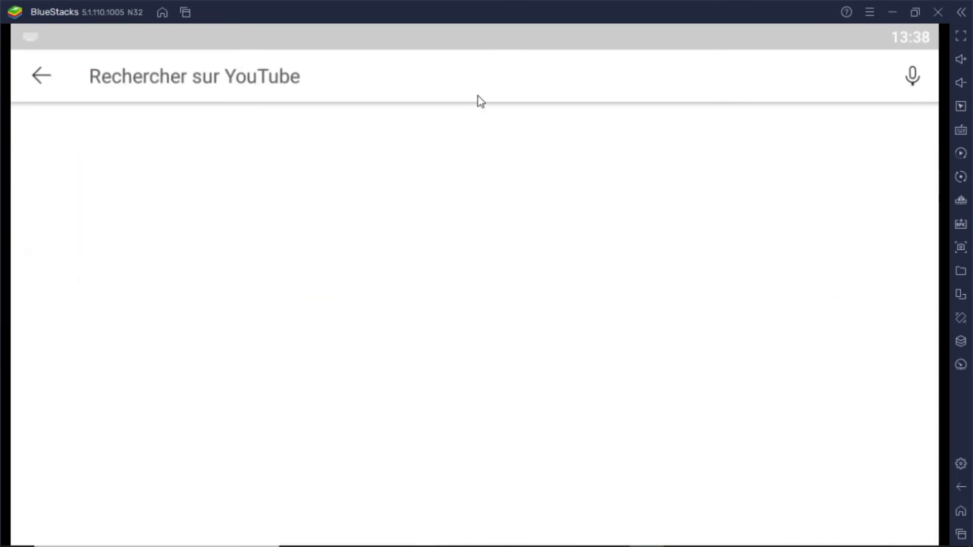
text(tuntech)
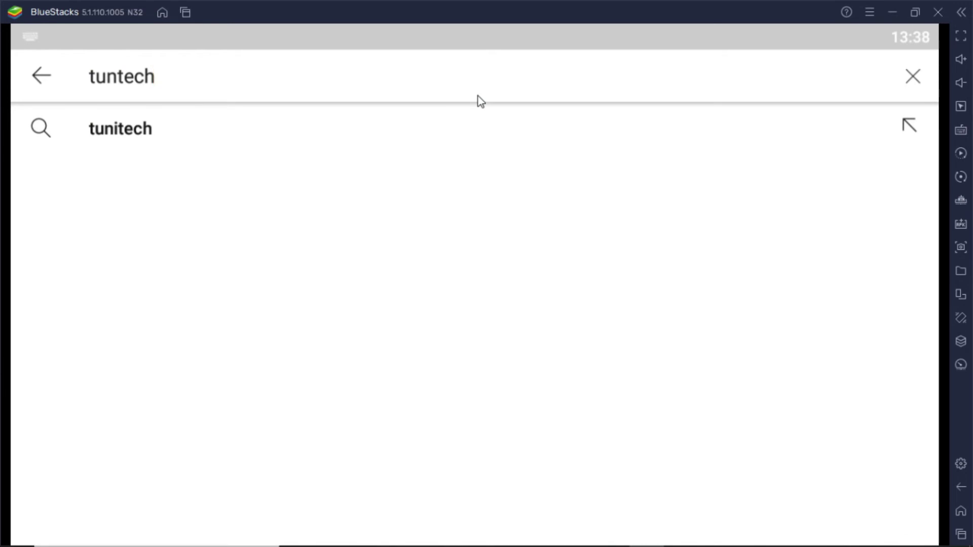
key(Return)
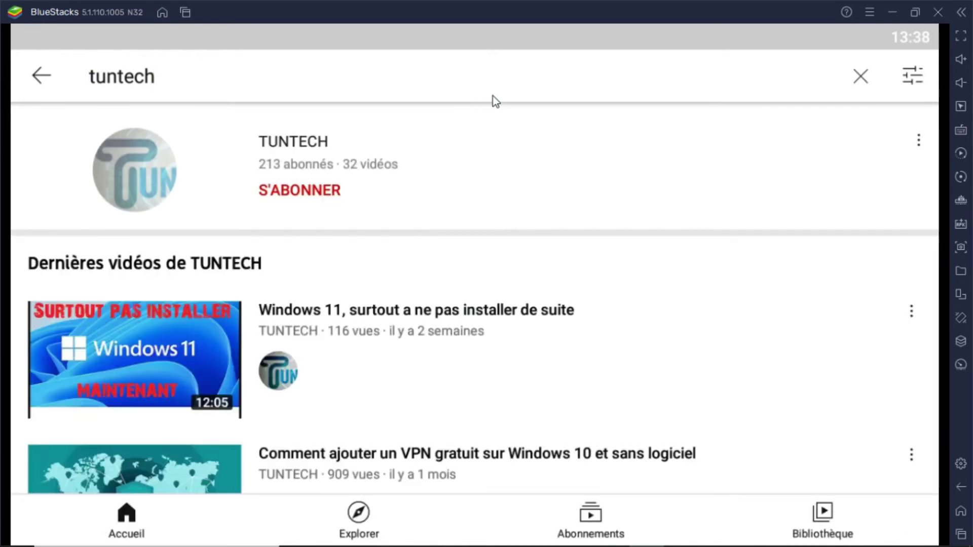
click(133, 175)
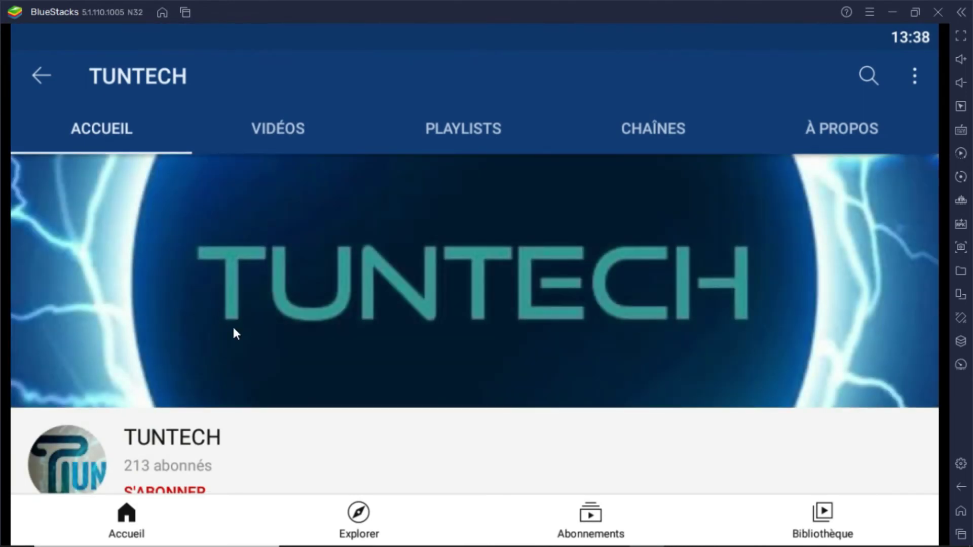
Step: Play "Windows 11, surtout a ne pas installer de suite" from the TUNTECH channel's videos and leave its full-screen view
click(274, 130)
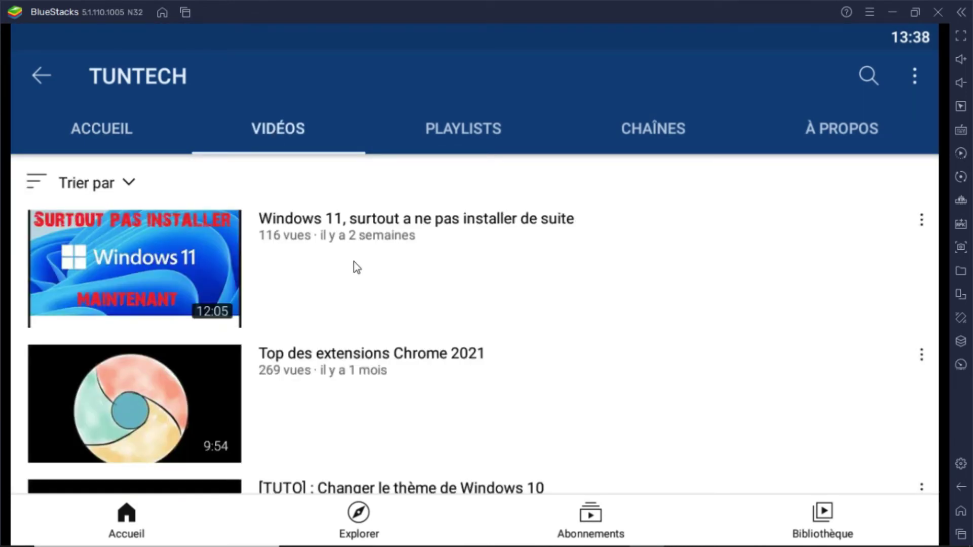
scroll(354, 263, down, 8)
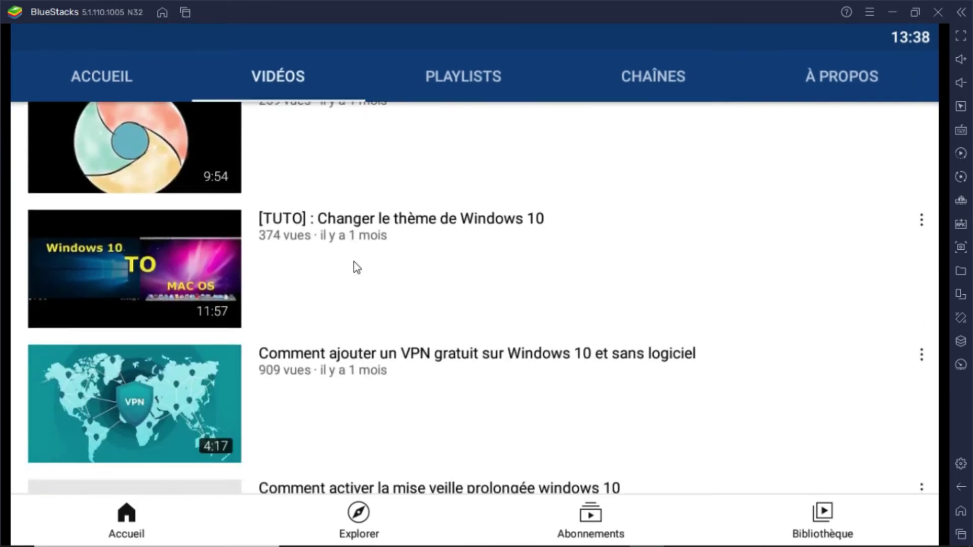
scroll(354, 262, up, 6)
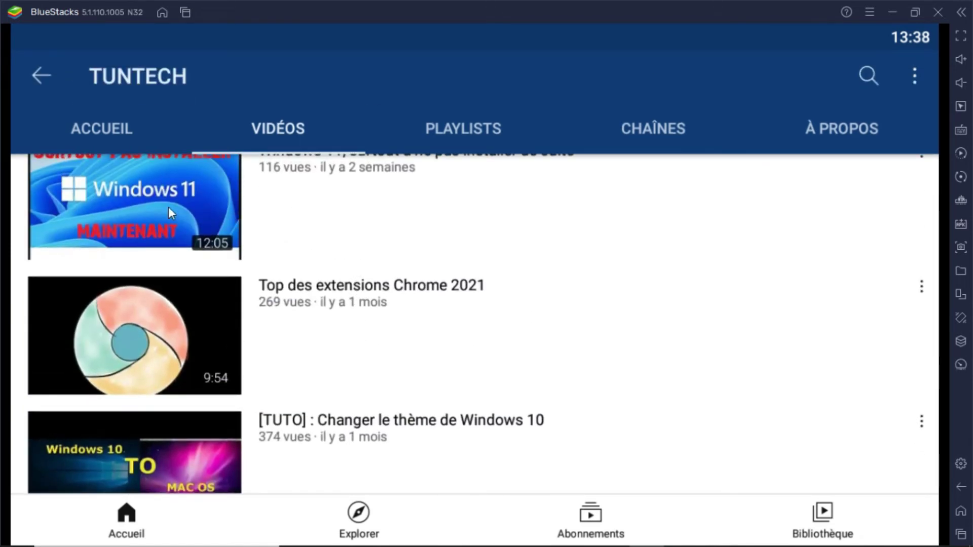
click(169, 207)
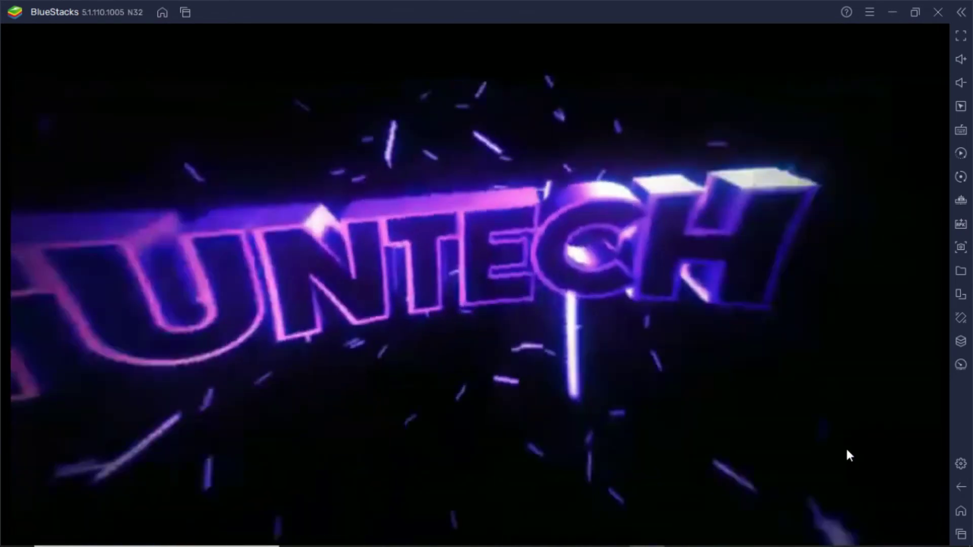
click(834, 449)
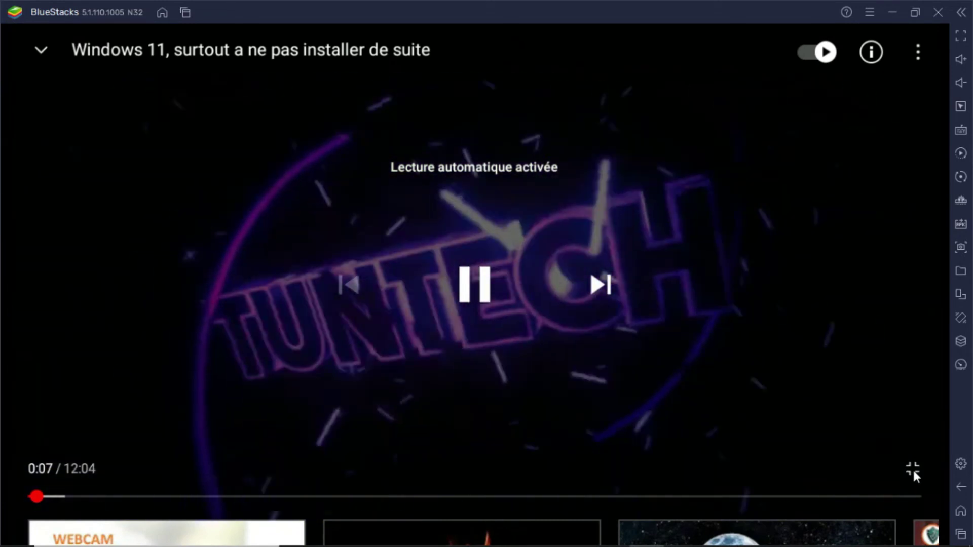
click(914, 471)
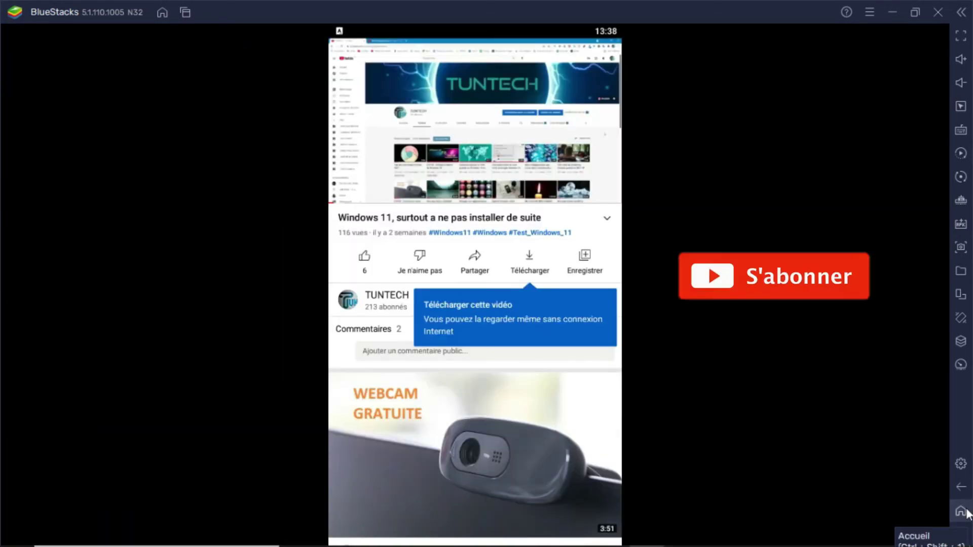
Step: Return to the emulator's home screen and close YouTube from the recent apps
click(962, 489)
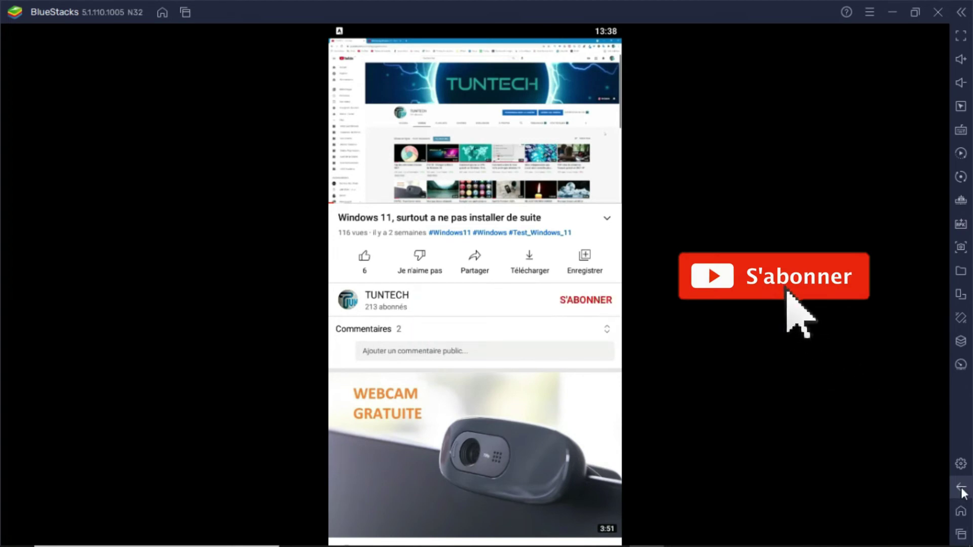
click(962, 514)
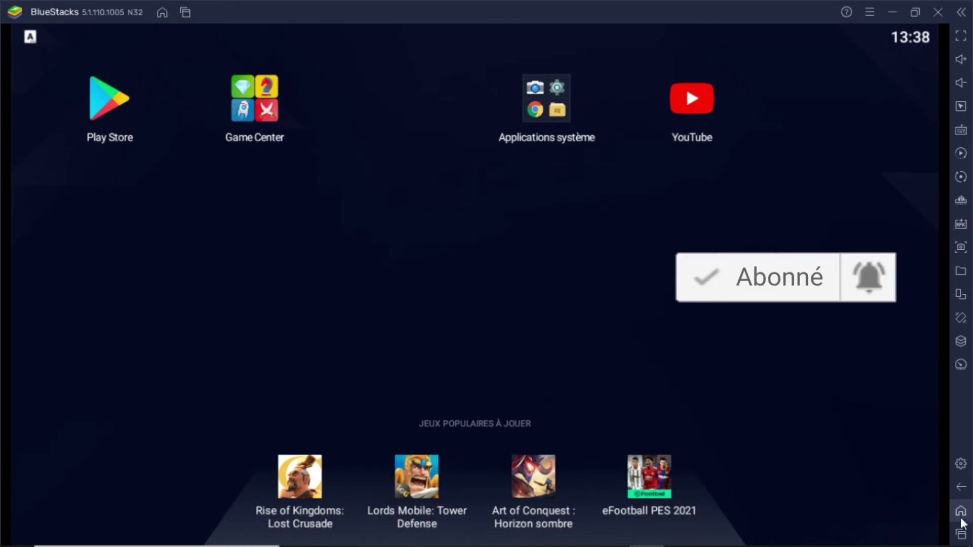
click(960, 541)
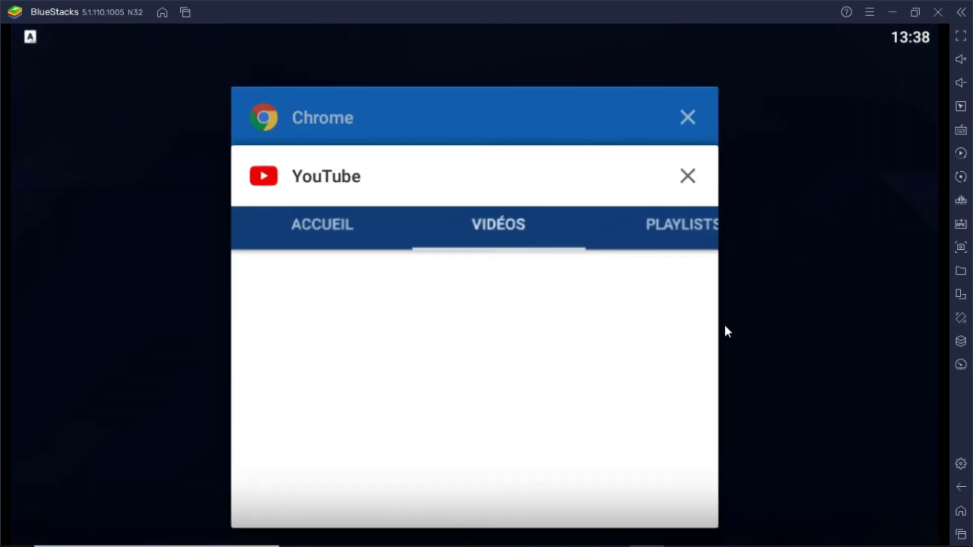
click(689, 176)
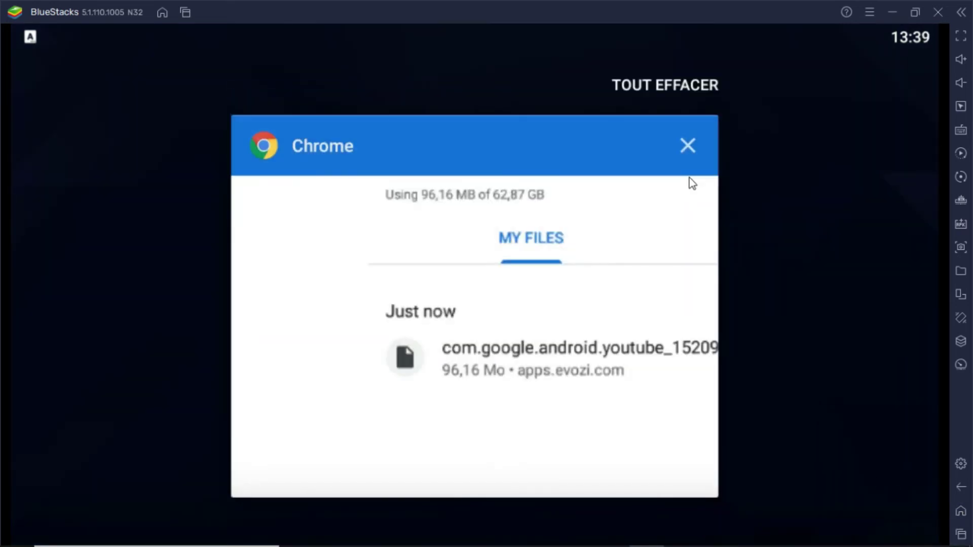
Step: Switch to Chrome, leave its Downloads page, and close both the APK Downloader and YouTube download tabs
click(584, 150)
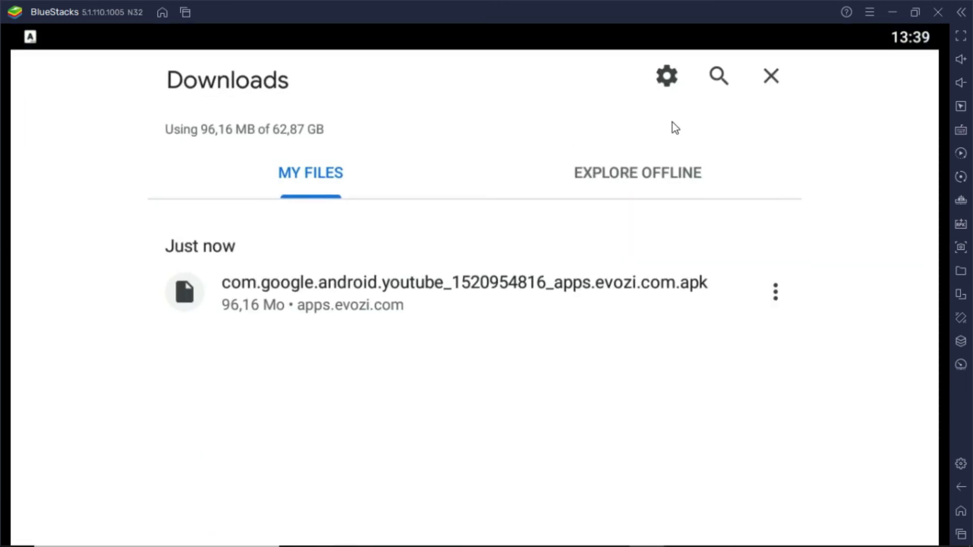
click(771, 76)
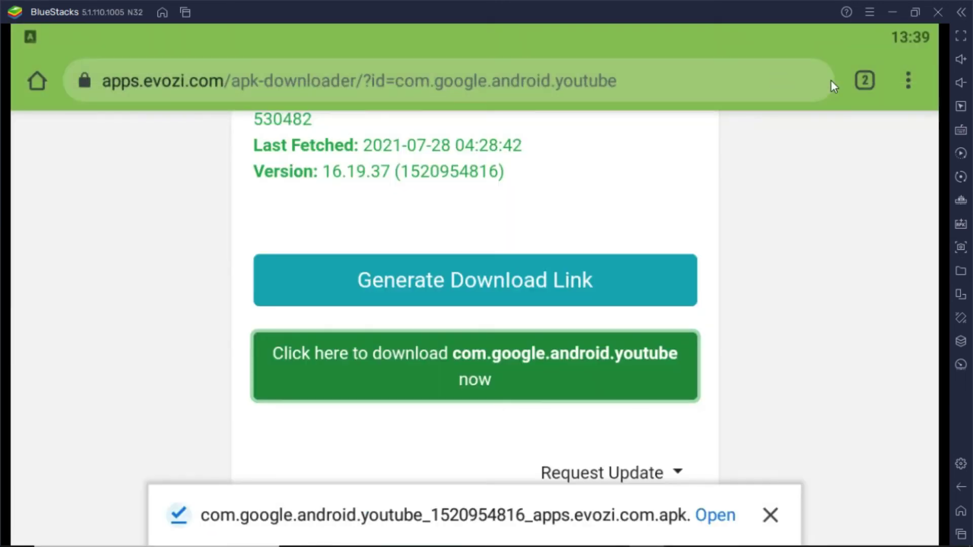
click(865, 80)
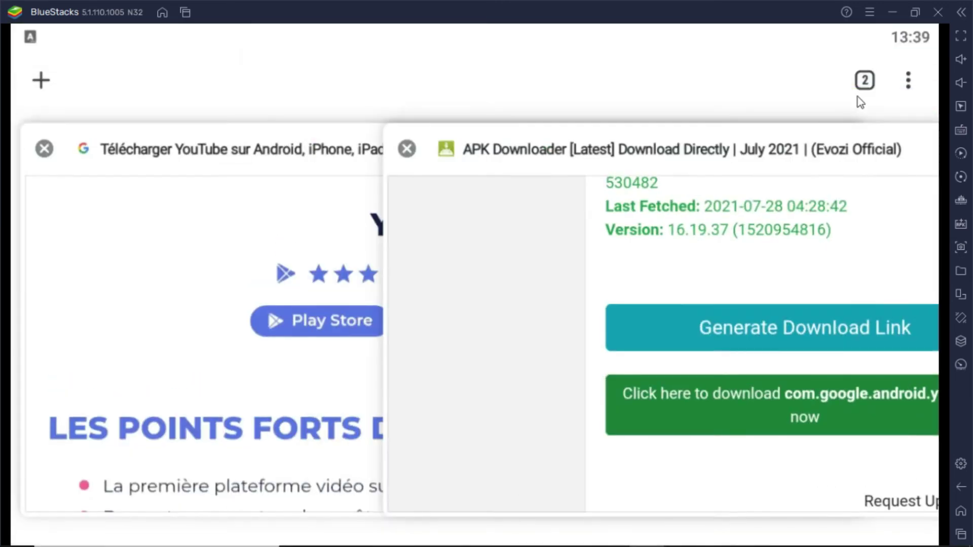
click(407, 149)
click(45, 148)
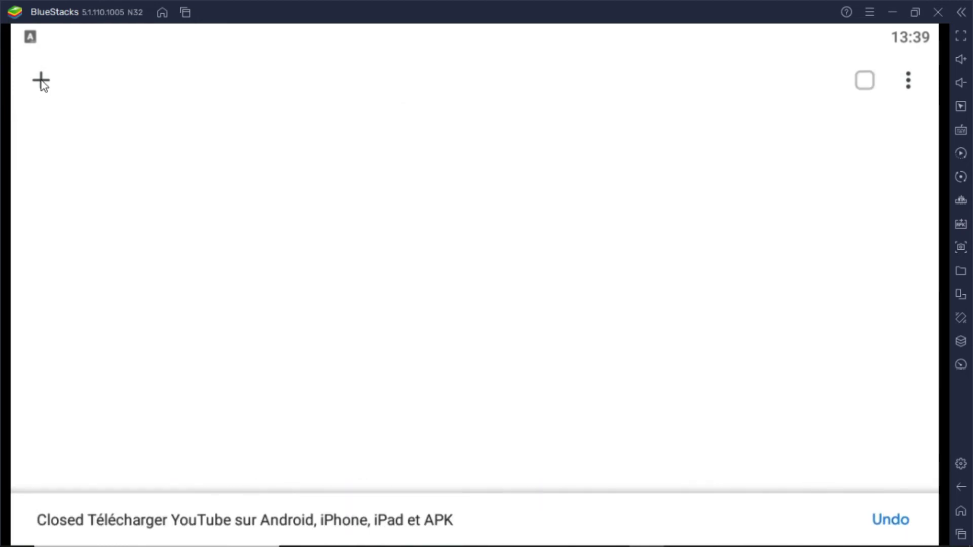
Step: Search the web for "facebook apk download" in a new browser tab
click(41, 81)
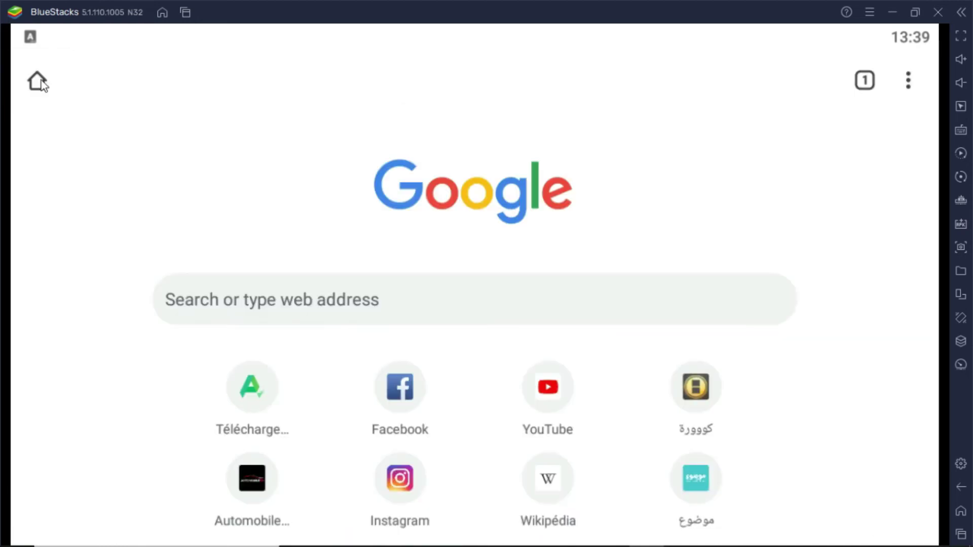
click(290, 304)
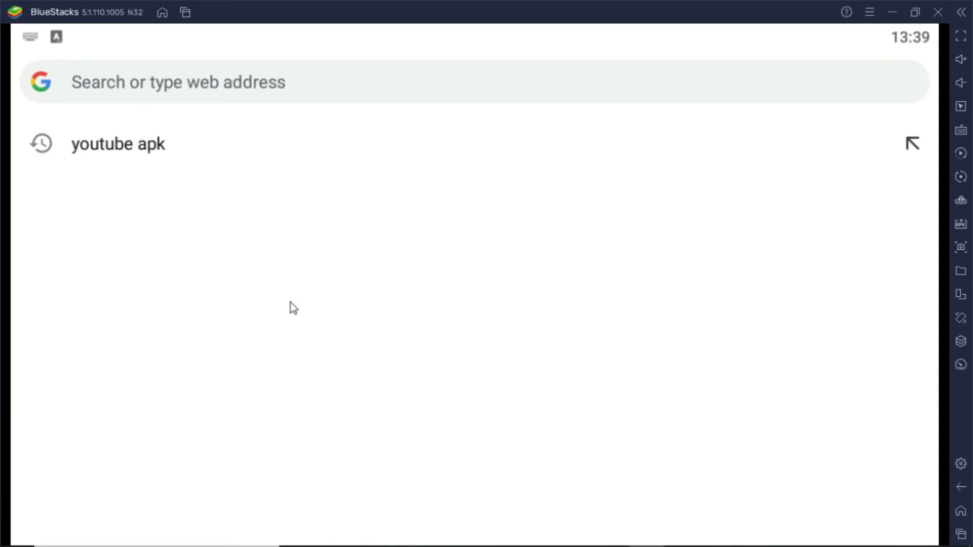
text(faceb)
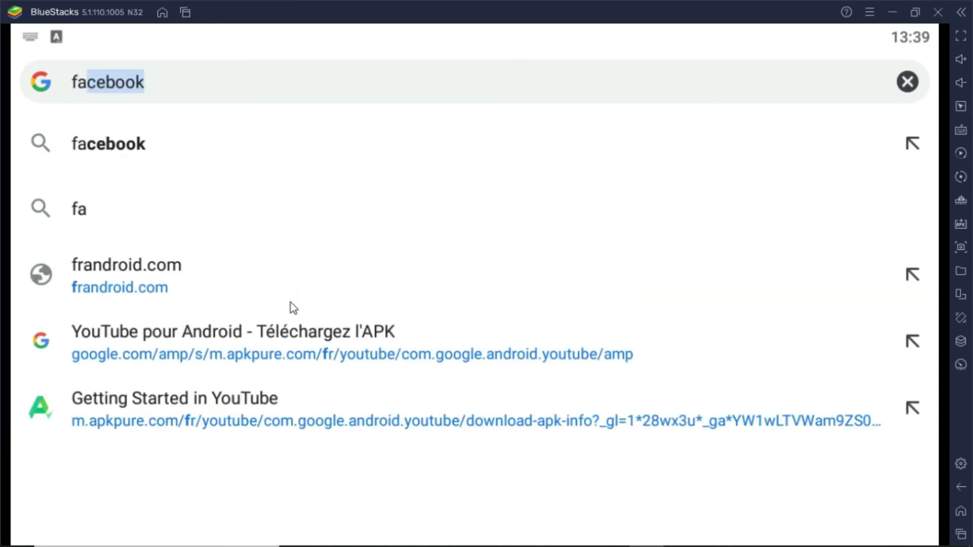
text(ook)
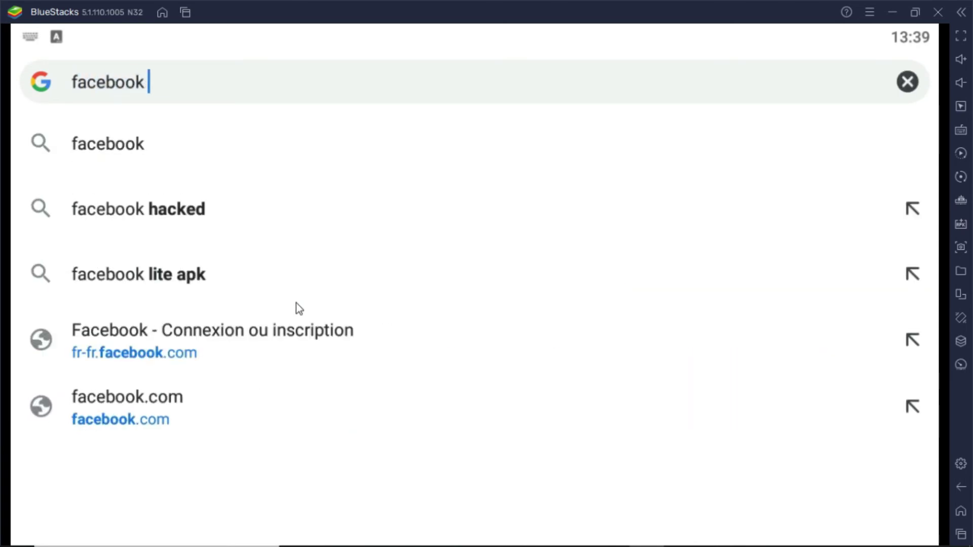
text( apk)
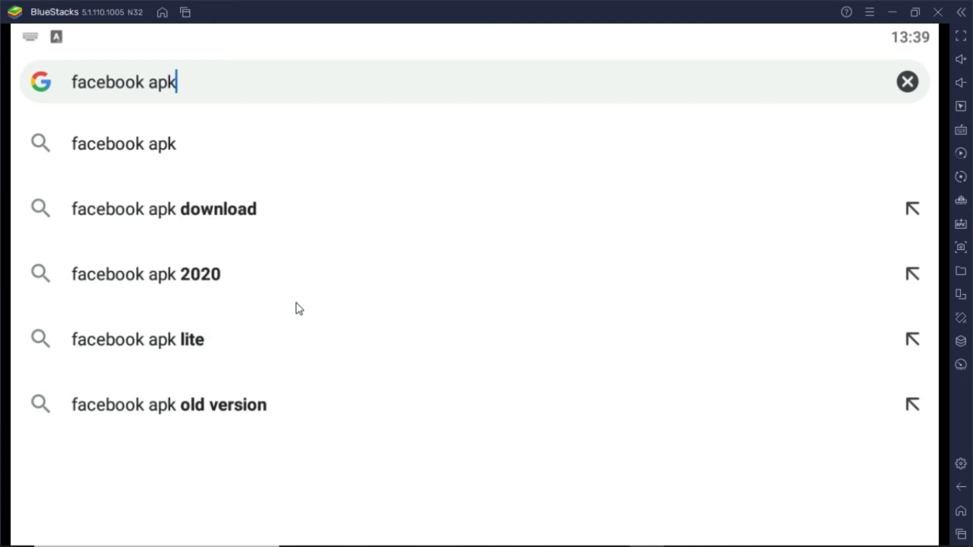
key(Down)
key(Down)
key(Down)
key(Up)
key(Return)
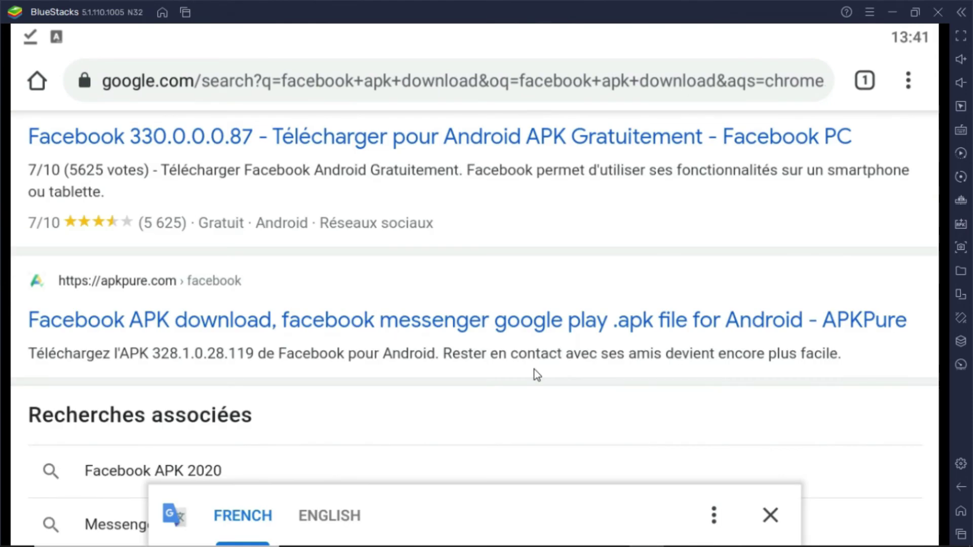
Step: Open the facebook.com search result "Install Facebook APK for Android"
scroll(534, 369, down, 2)
scroll(534, 370, down, 5)
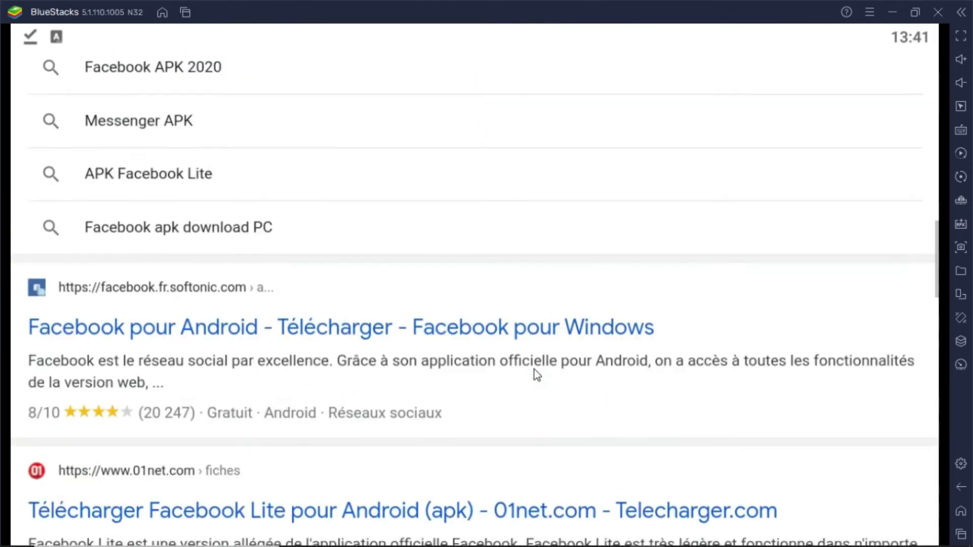
scroll(534, 370, down, 6)
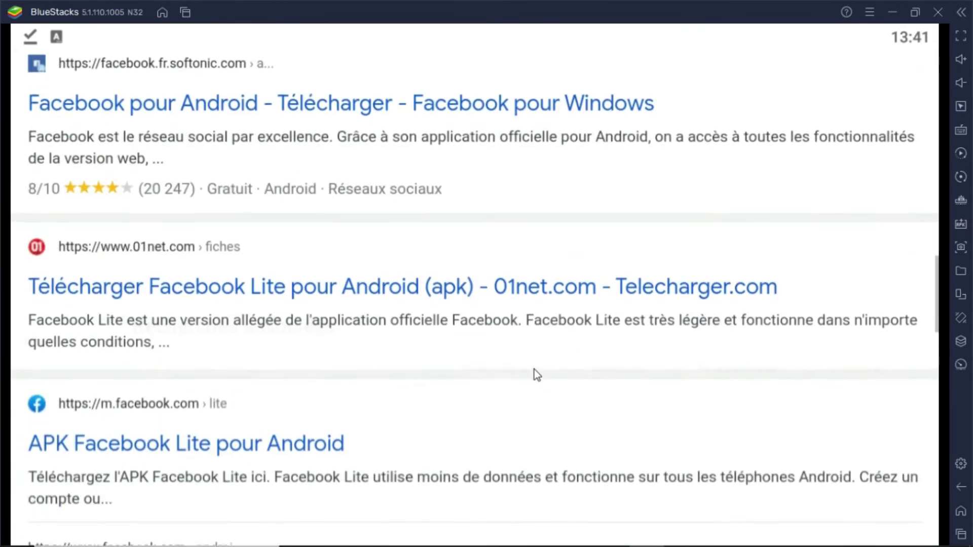
scroll(535, 370, down, 3)
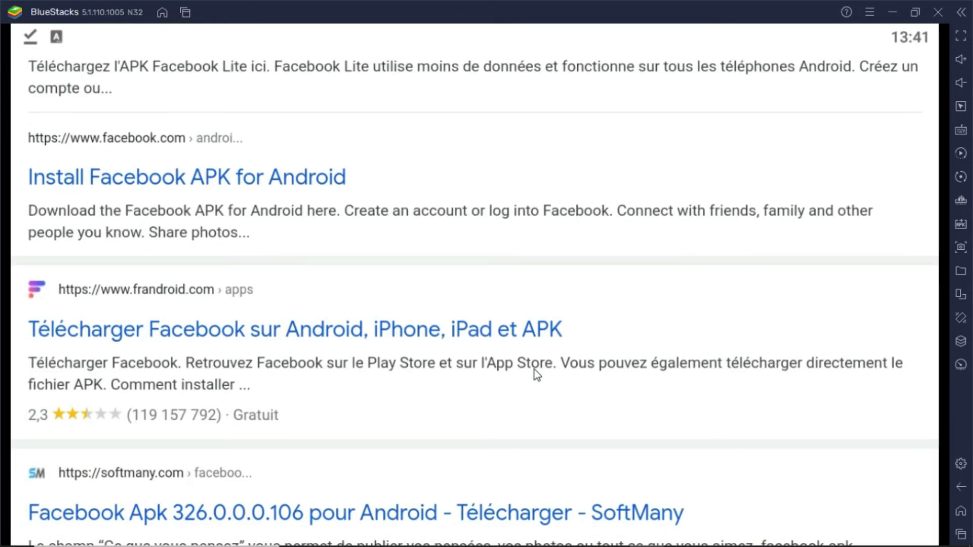
click(246, 186)
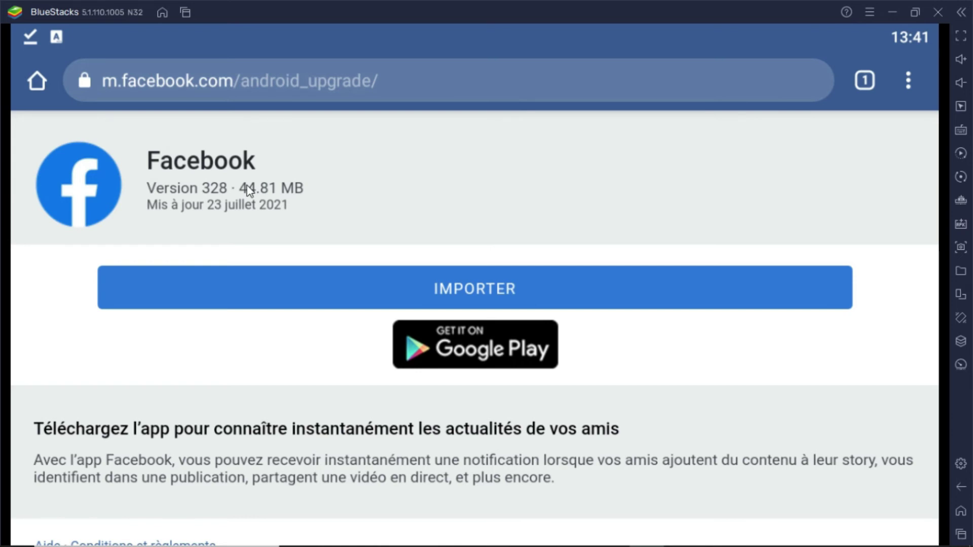
Step: Download Facebook_v_328_285615643.apk, agreeing to keep the file but dismissing the repeat download, and open the download details
click(418, 288)
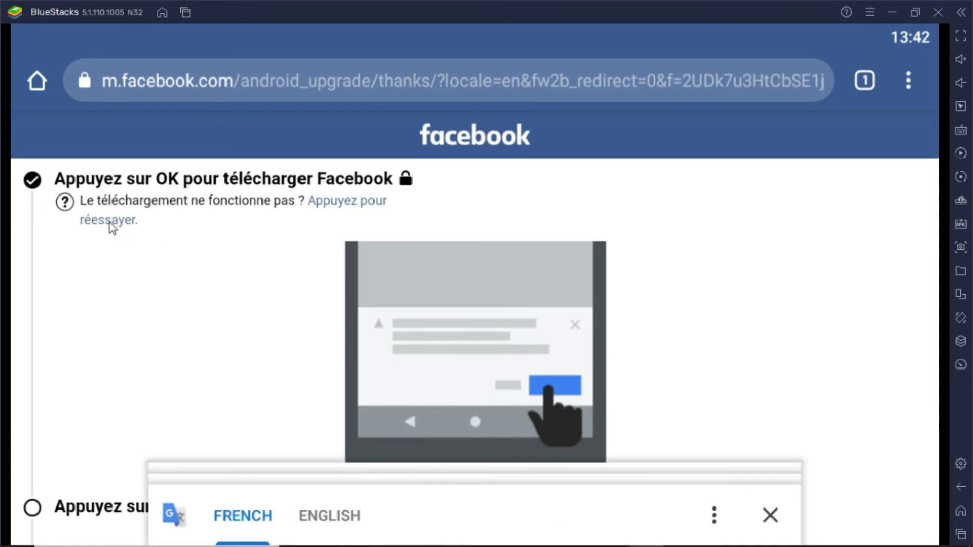
click(773, 518)
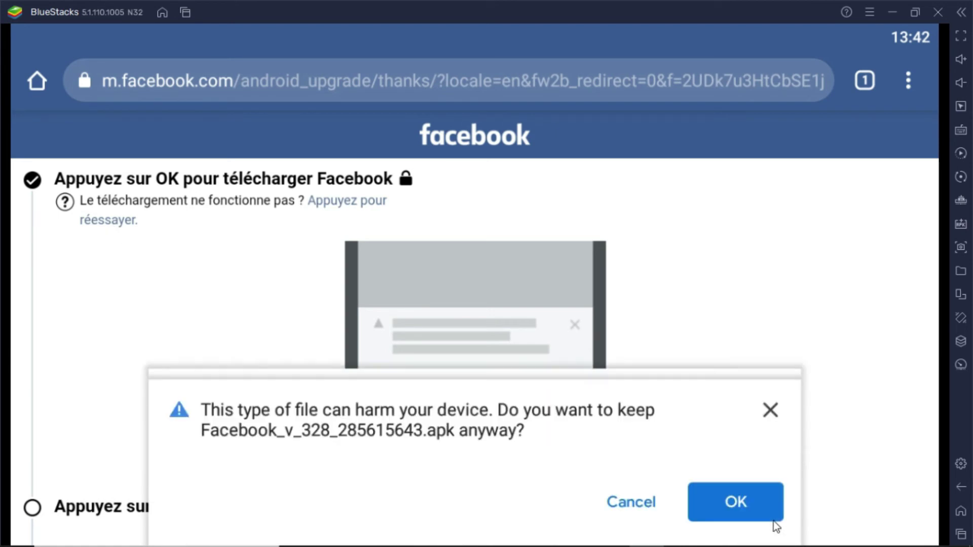
click(727, 509)
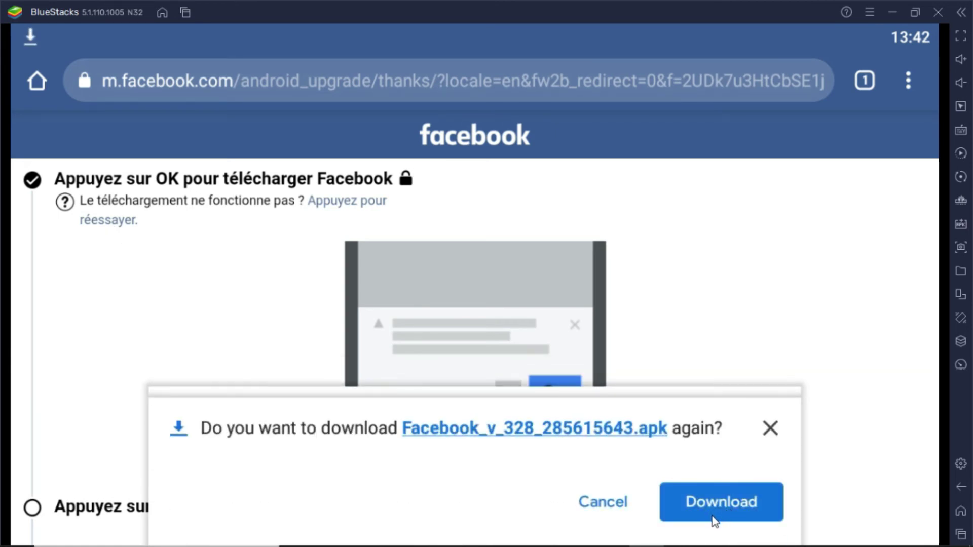
click(770, 429)
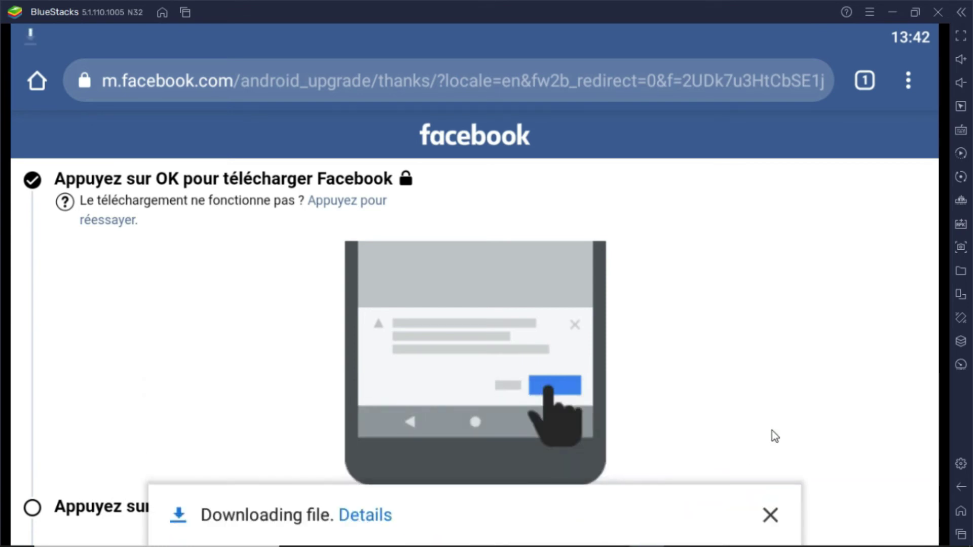
click(372, 517)
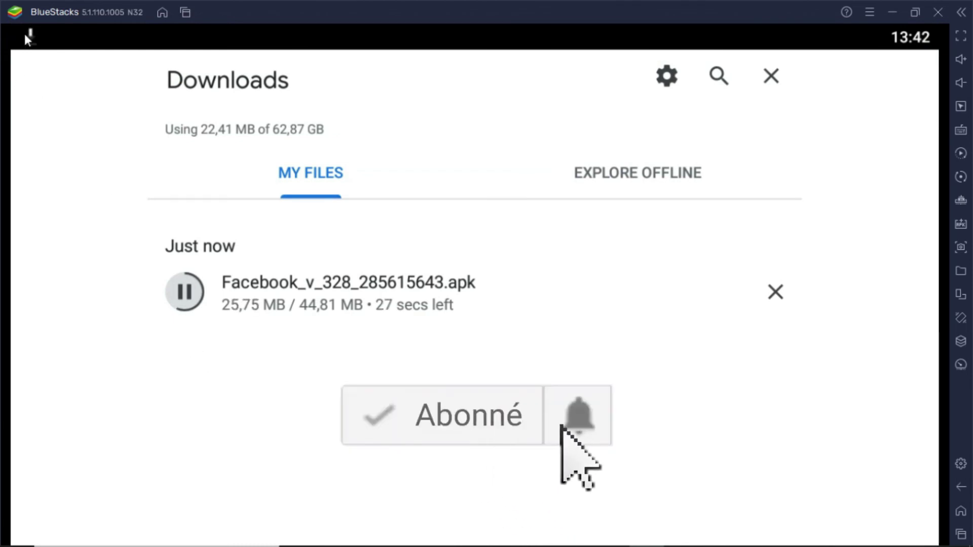
Step: Open the downloaded Facebook APK and install the app without launching it
drag(24, 33, 65, 244)
click(65, 253)
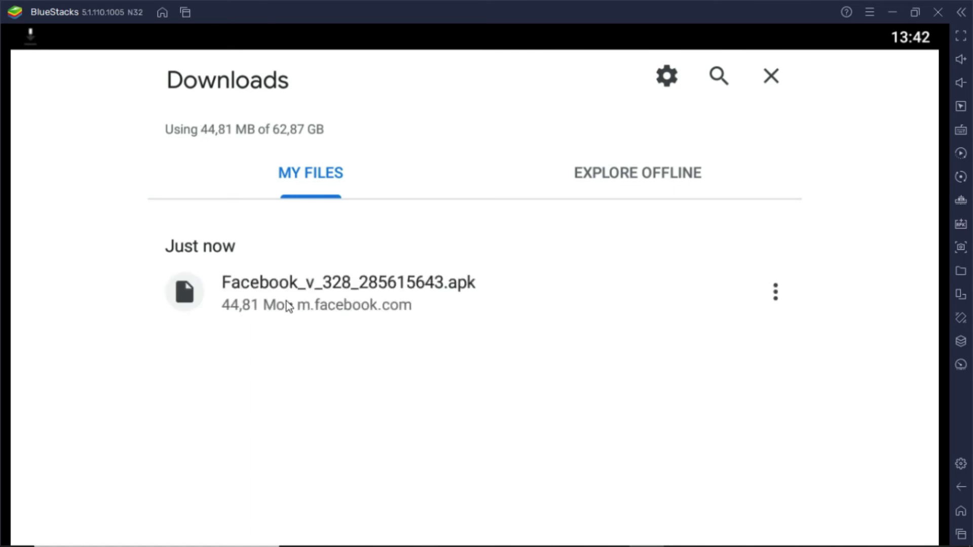
click(287, 301)
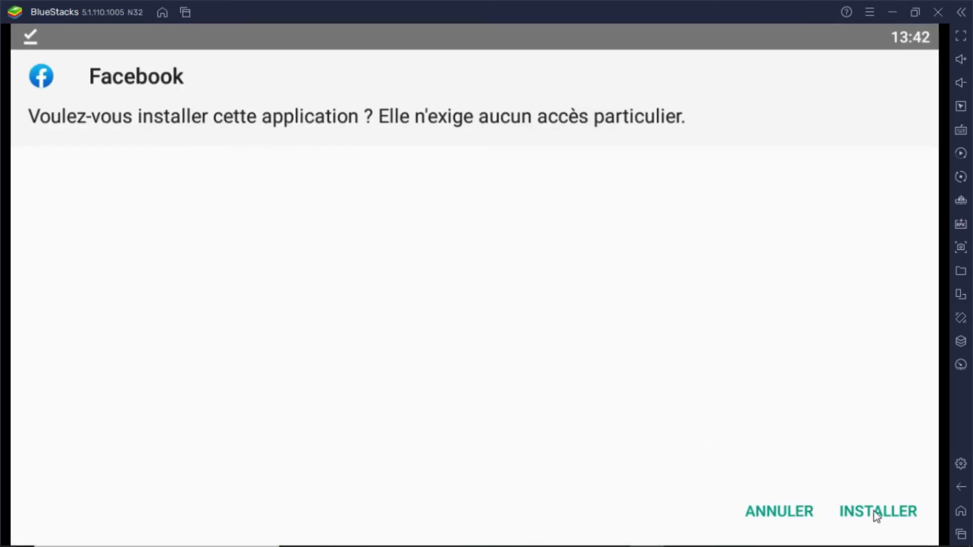
click(874, 512)
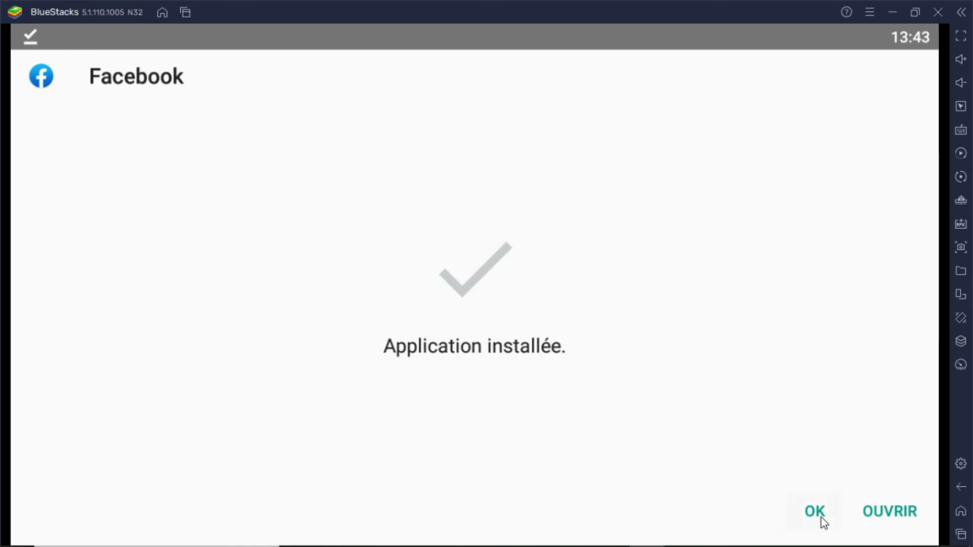
click(815, 512)
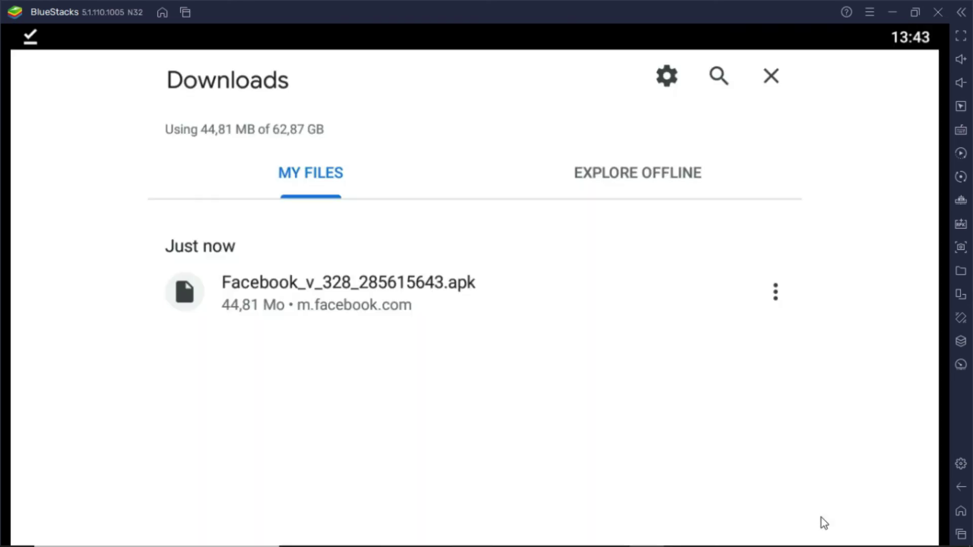
Step: Leave the Downloads page and close the Facebook browser tab
click(771, 77)
click(865, 80)
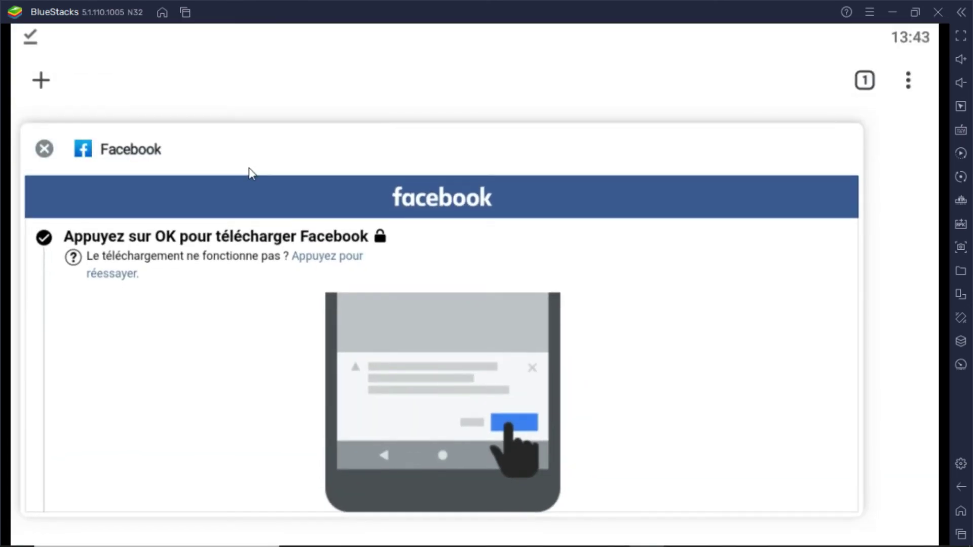
click(42, 149)
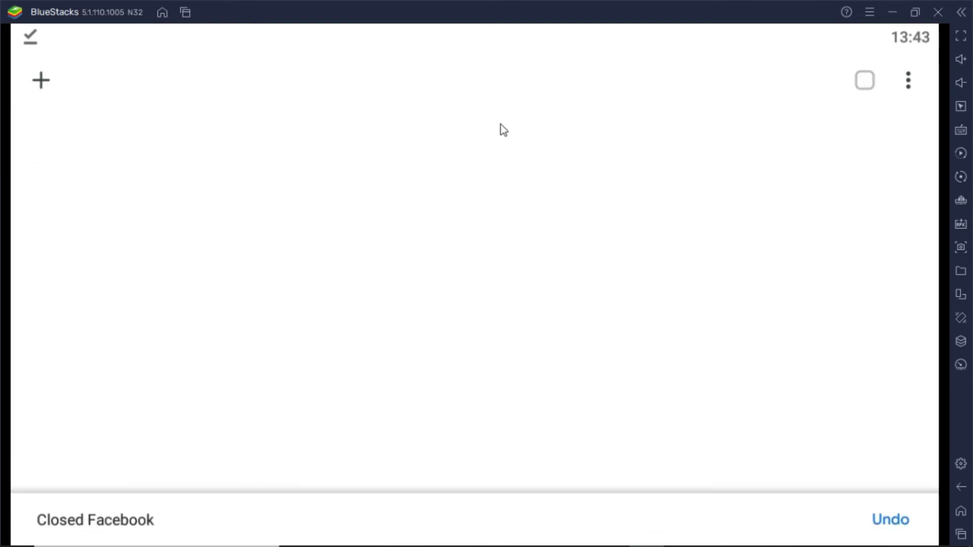
Step: Launch Facebook from the emulator's home screen and clear all notifications, including the finished Facebook APK download
click(958, 514)
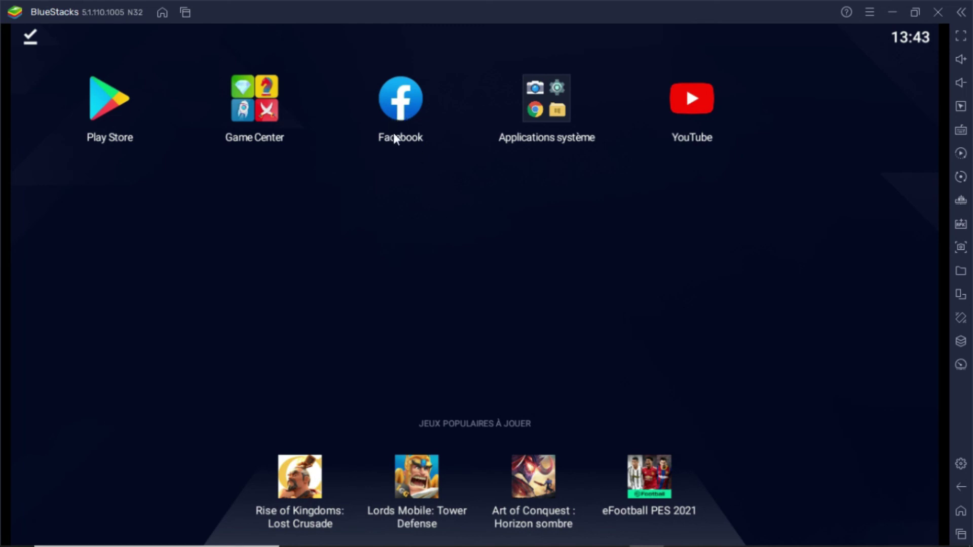
click(387, 159)
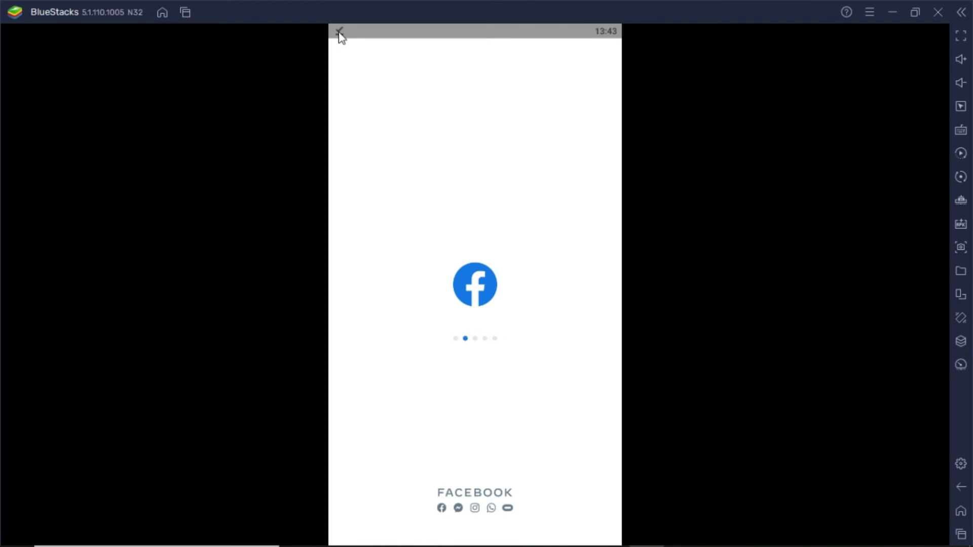
drag(341, 35, 351, 216)
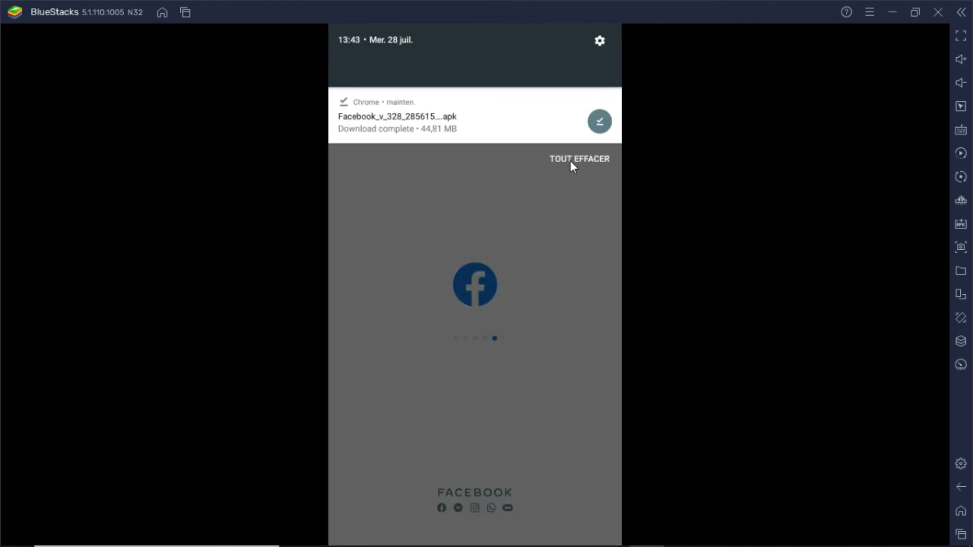
click(571, 160)
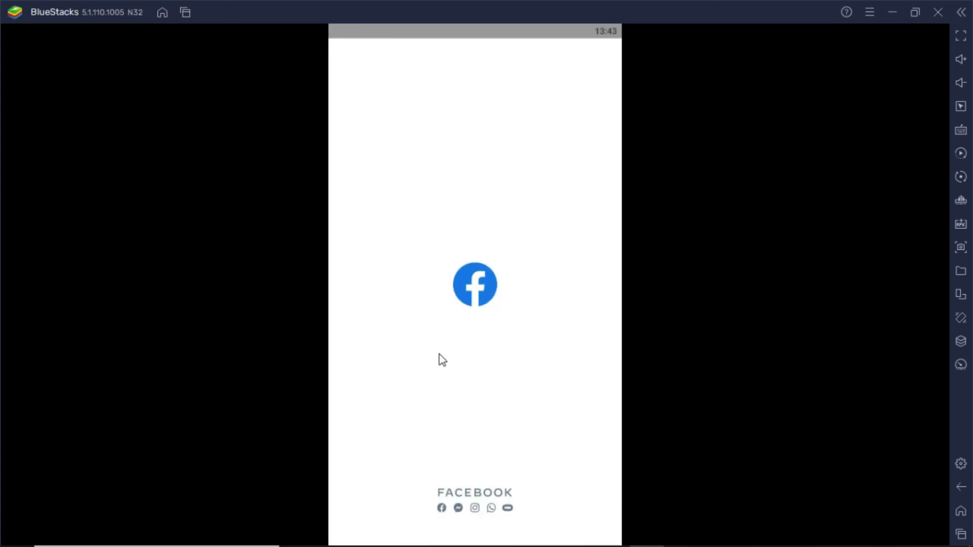
Step: Return to the home screen and close Chrome from the recent apps overview
click(960, 516)
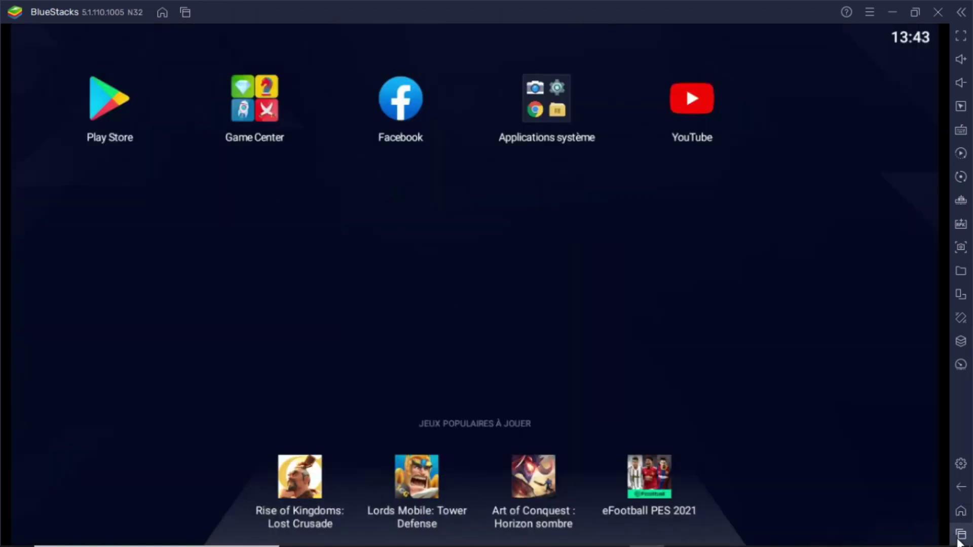
click(959, 537)
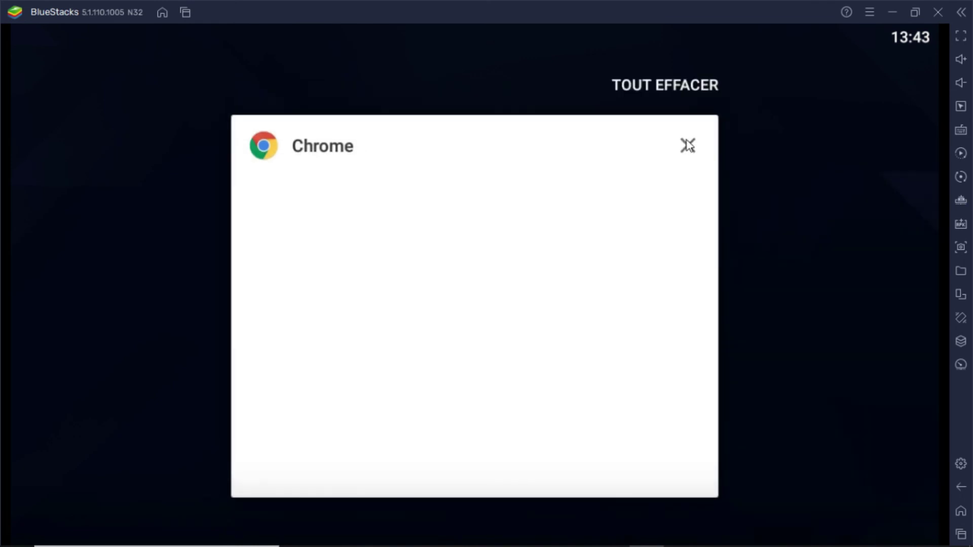
click(687, 147)
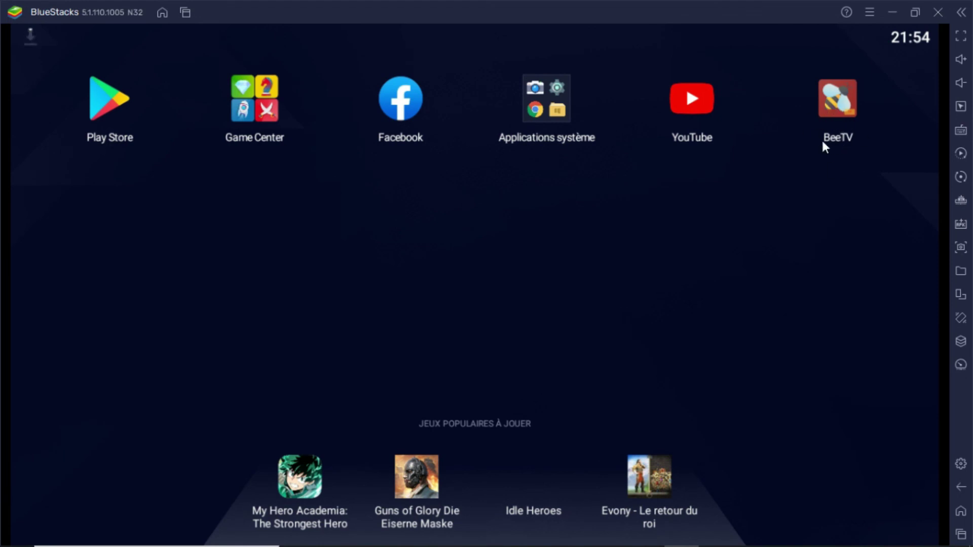
Step: Launch BeeTV from the home screen and browse the movies in its Discover list
click(840, 113)
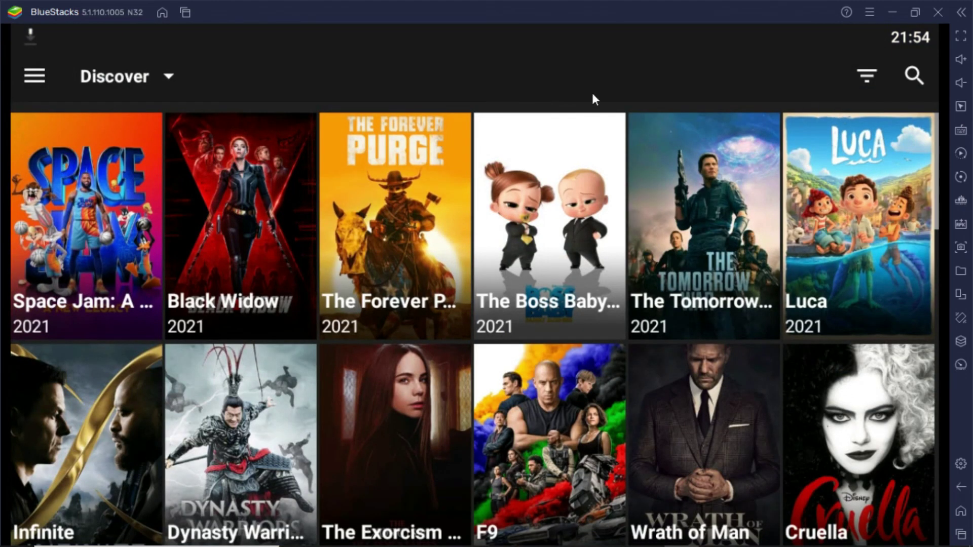
scroll(283, 227, down, 4)
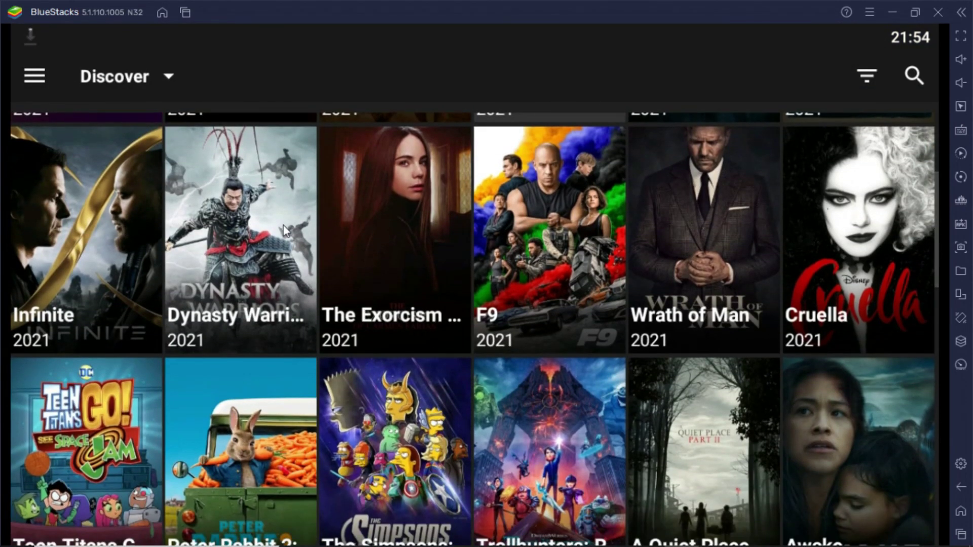